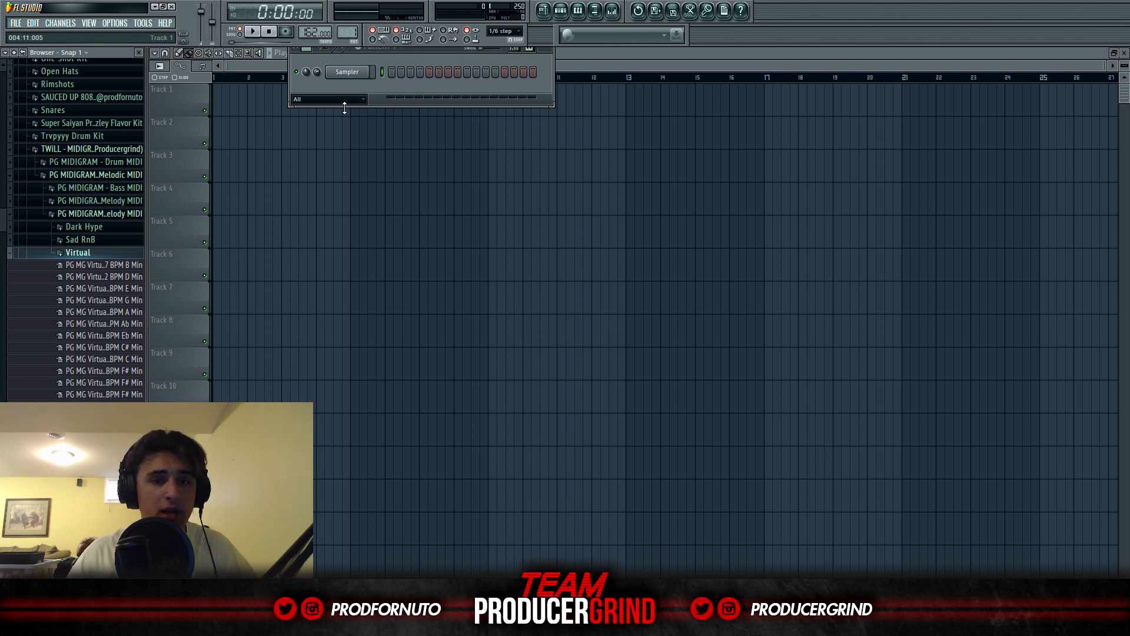
# Step: Replace the Sampler channel's generator with FabFilter Twin 2
pyautogui.rightClick(366, 75)
pyautogui.moveTo(410, 204)
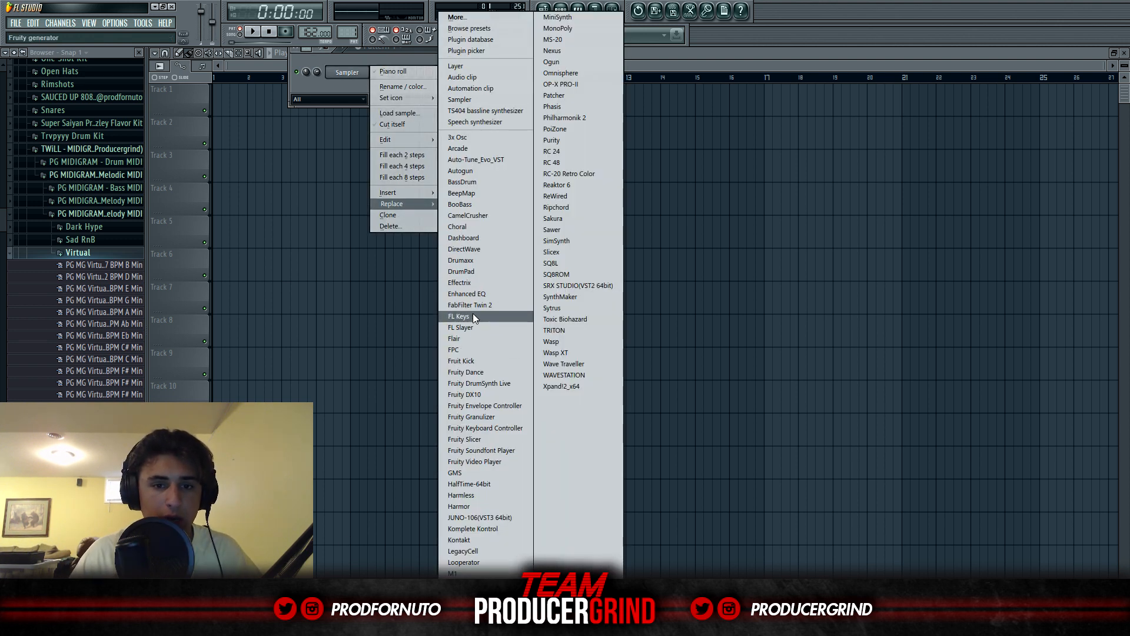
pyautogui.click(476, 305)
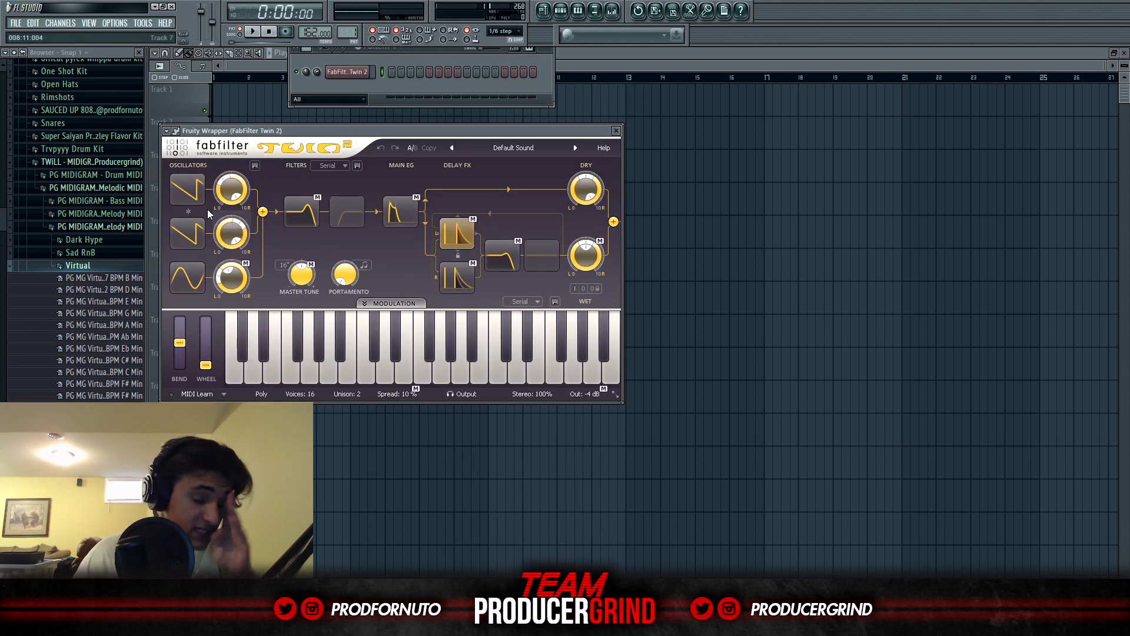
# Step: Load a chord melody MIDI file from the Virtual folder into the FabFilter Twin 2 piano roll
pyautogui.click(129, 339)
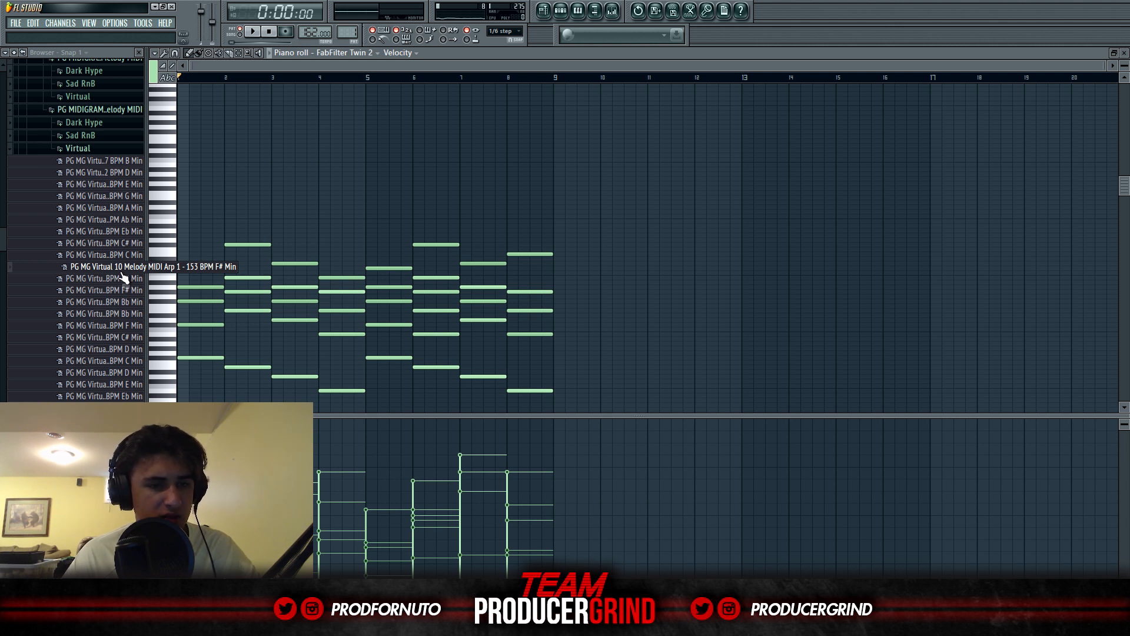
pyautogui.moveTo(123, 270); pyautogui.dragTo(816, 261)
pyautogui.keyDown('ctrl'); pyautogui.rightClick(816, 260); pyautogui.keyUp('ctrl')
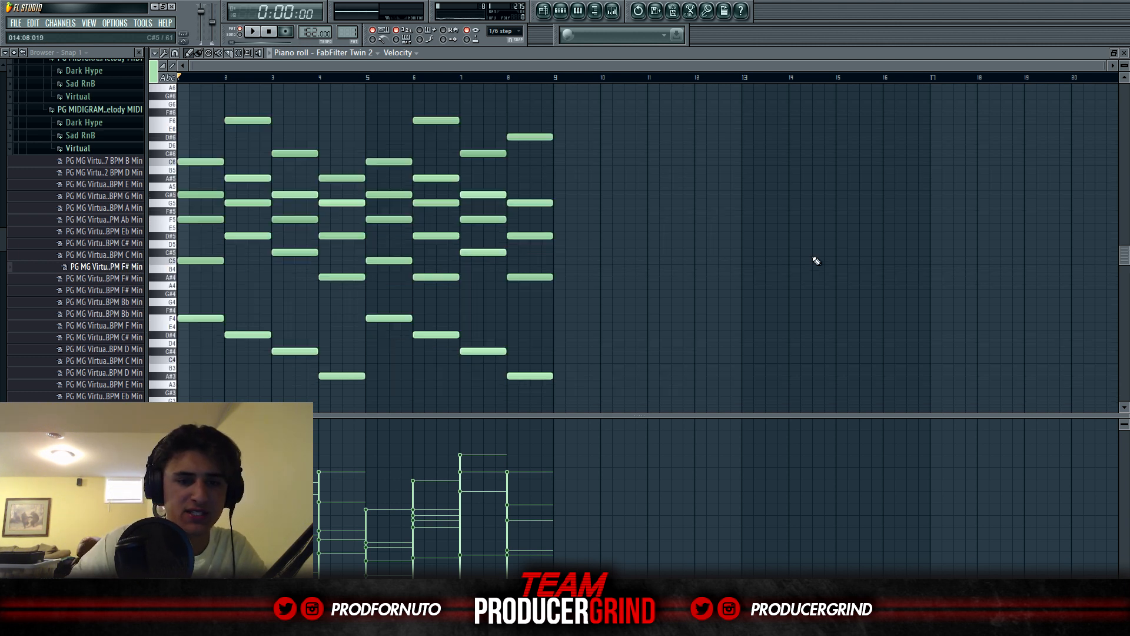
# Step: Reopen the FabFilter Twin 2 synth, audition its presets during playback and settle on Oberheimish bM
pyautogui.click(543, 10)
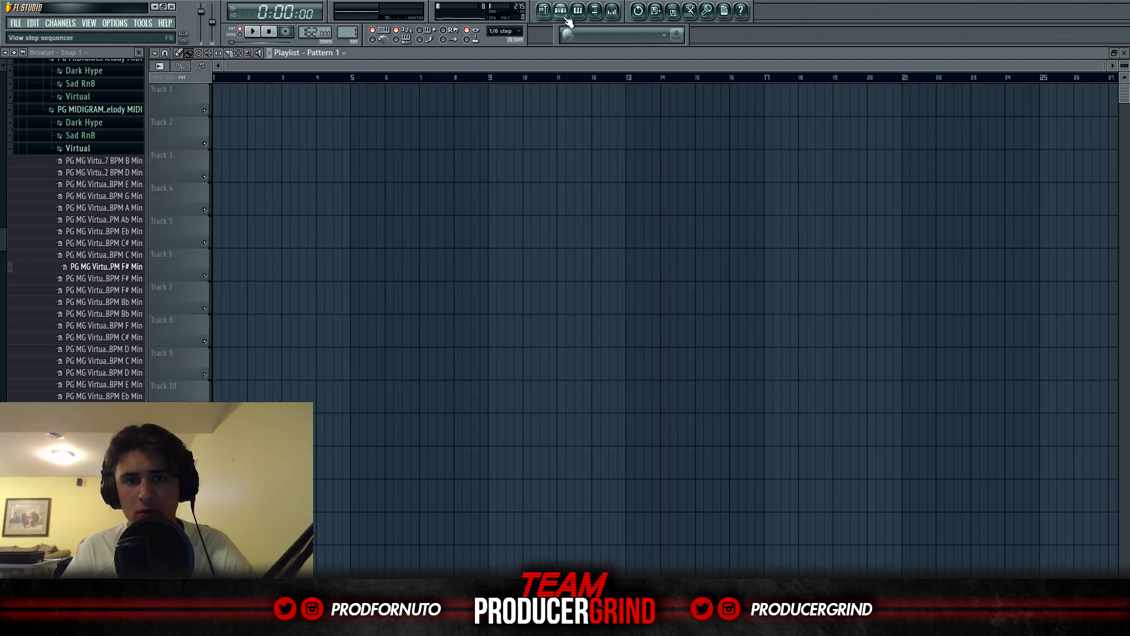
pyautogui.click(561, 10)
pyautogui.click(347, 75)
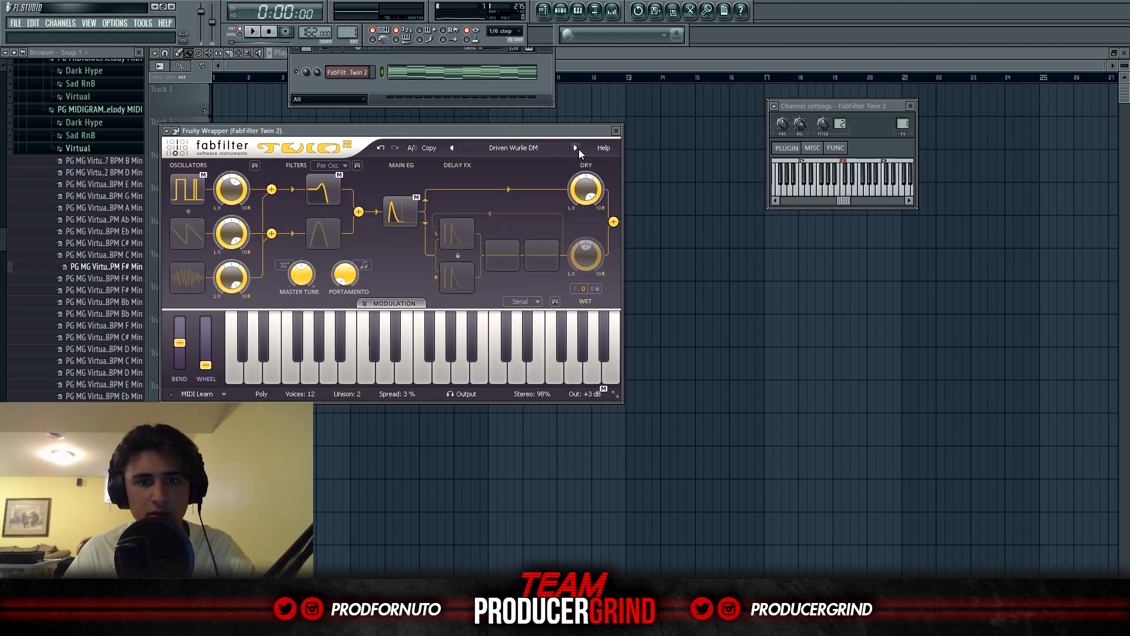
pyautogui.press('space')
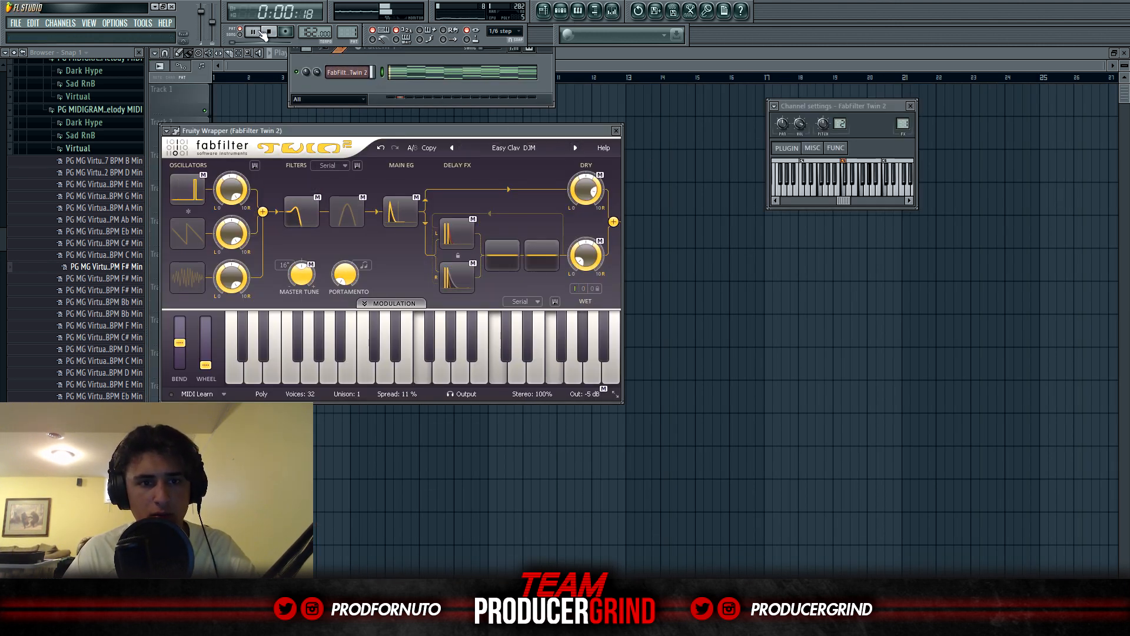
pyautogui.click(575, 149)
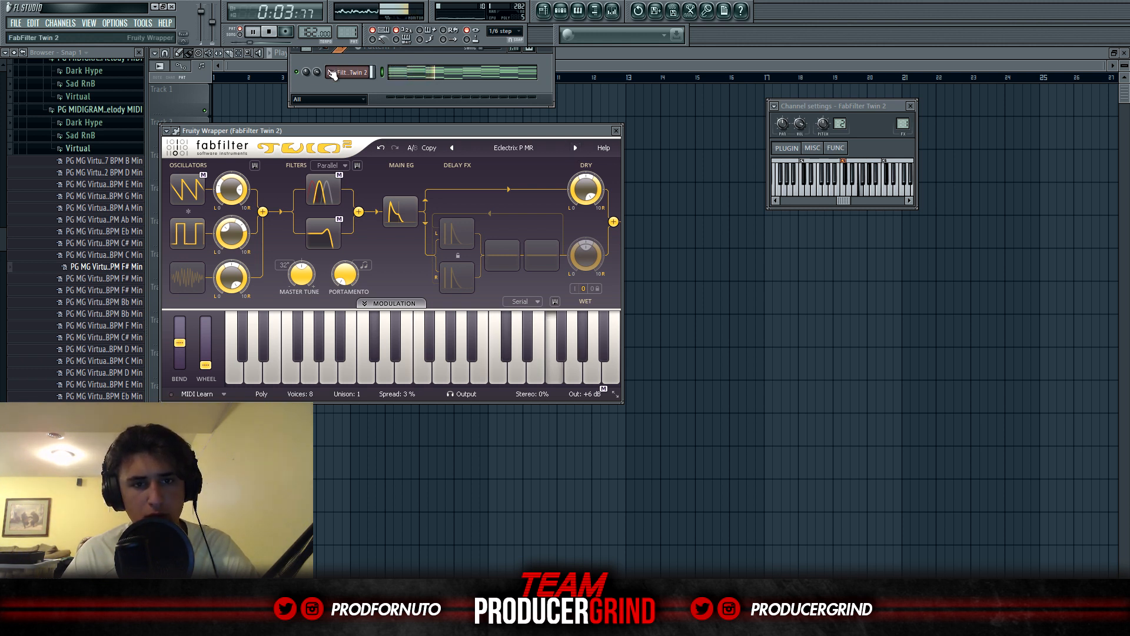
pyautogui.scroll(-1, 317, 72)
pyautogui.scroll(2, 316, 72)
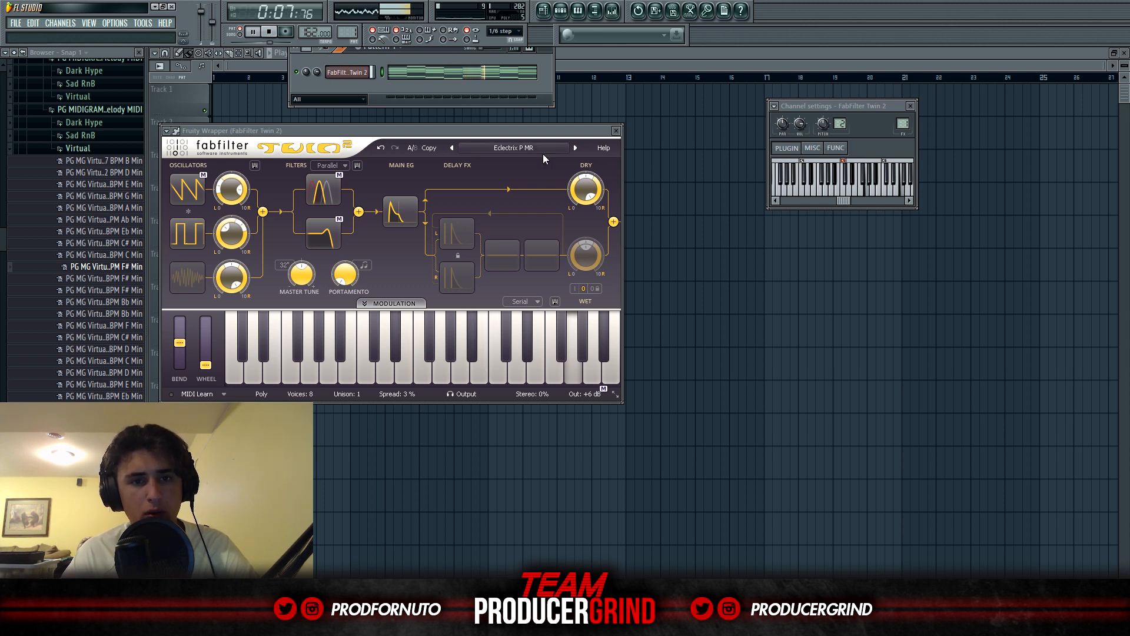
pyautogui.click(576, 148)
pyautogui.click(575, 148)
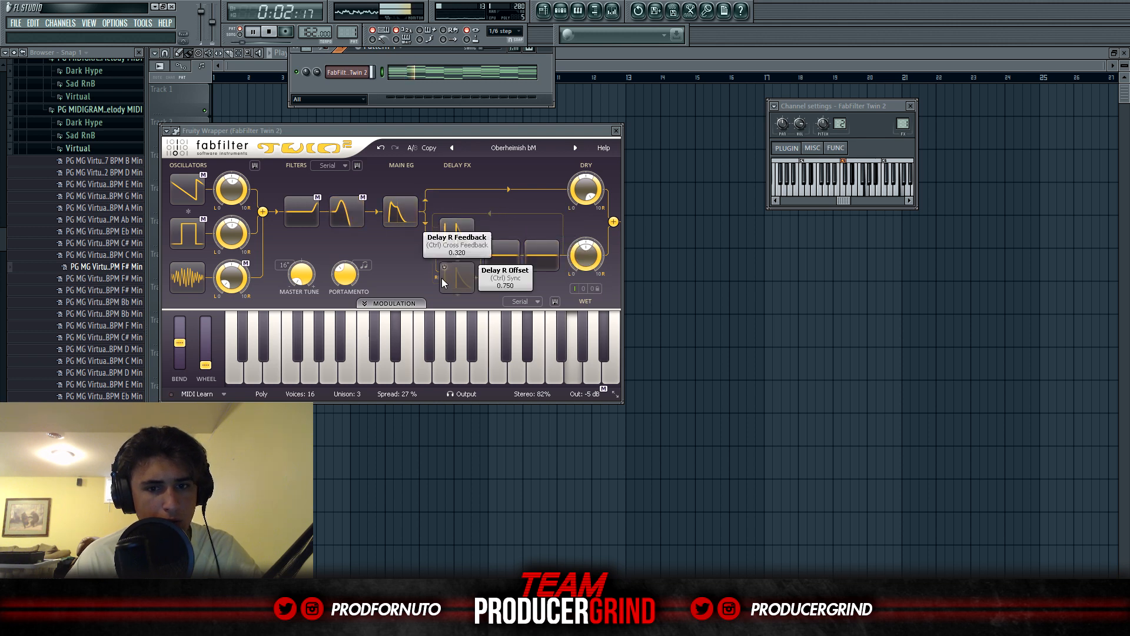
# Step: Expand the synth's modulation section and lower the levels of oscillators 2 and 1, listening before stopping playback
pyautogui.click(389, 303)
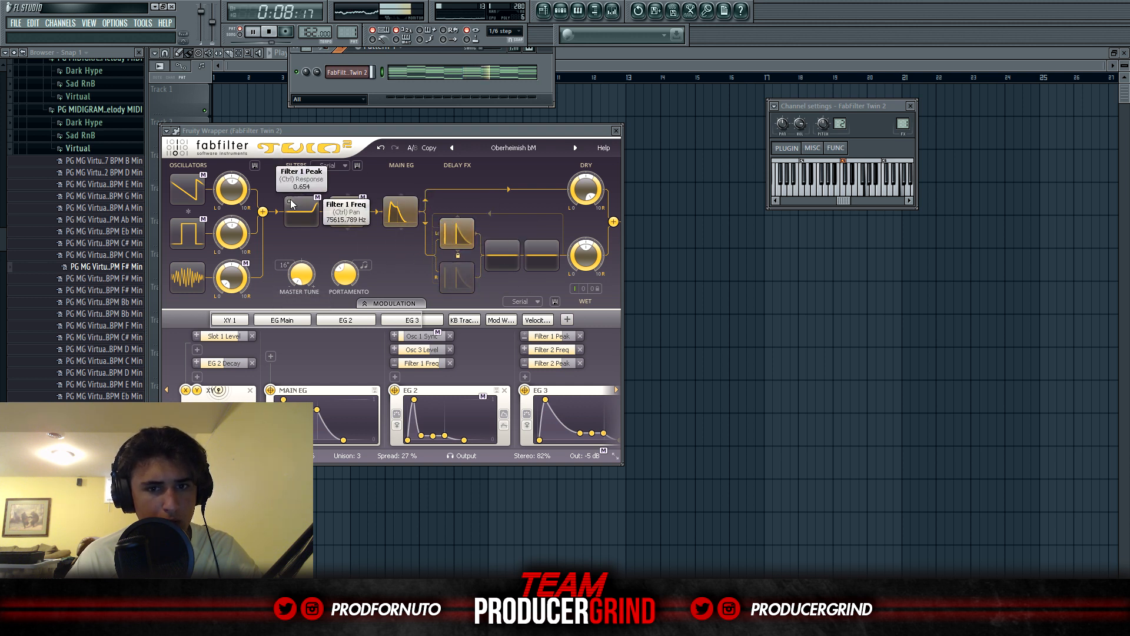
pyautogui.moveTo(232, 234); pyautogui.dragTo(232, 316)
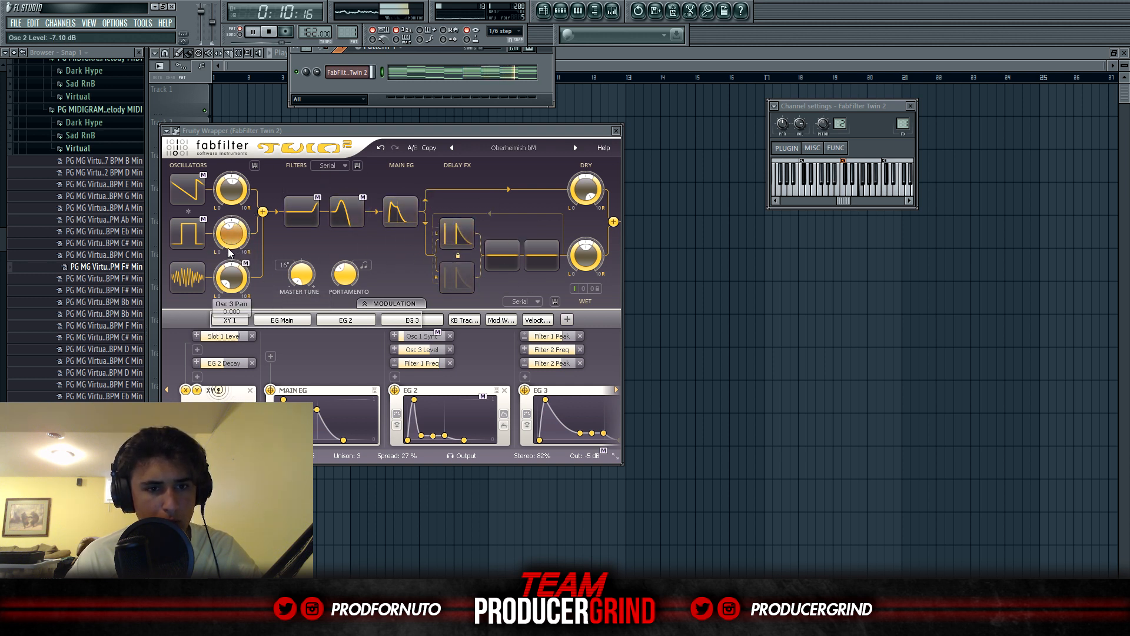
pyautogui.moveTo(227, 192); pyautogui.dragTo(213, 285)
pyautogui.press('space')
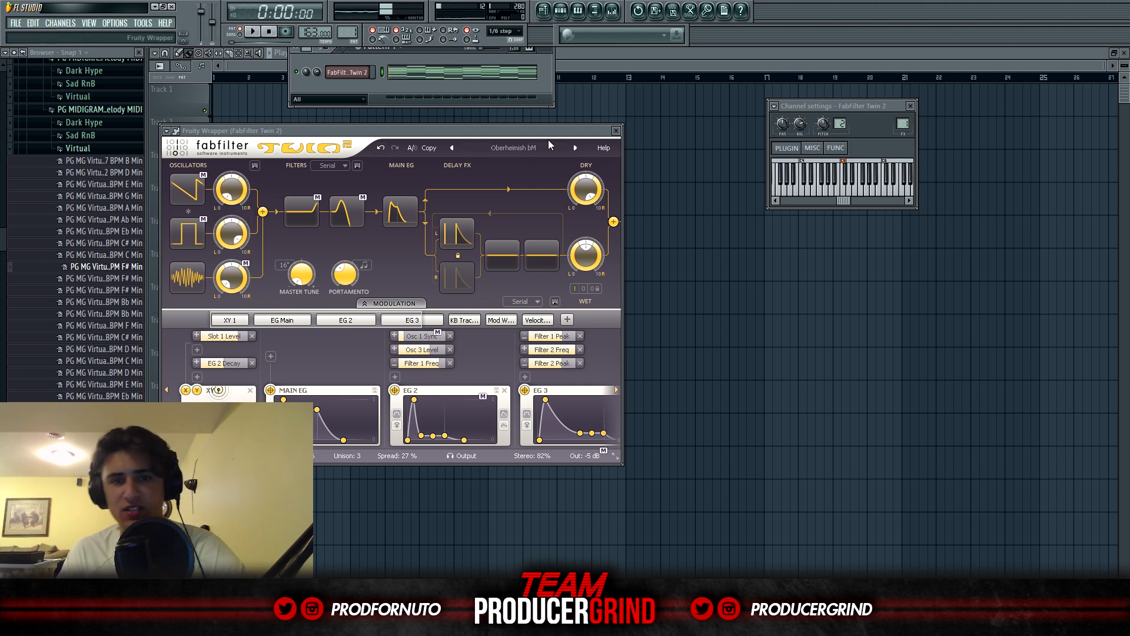
# Step: Play the chords briefly and clone the FabFilter Twin 2 channel
pyautogui.rightClick(356, 73)
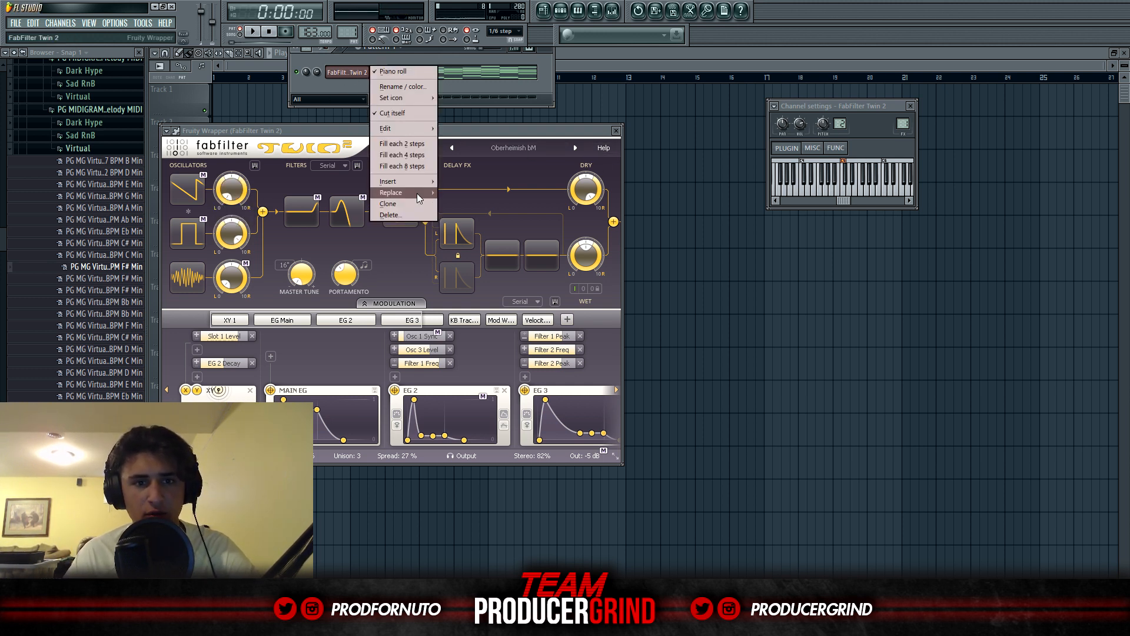
pyautogui.click(254, 33)
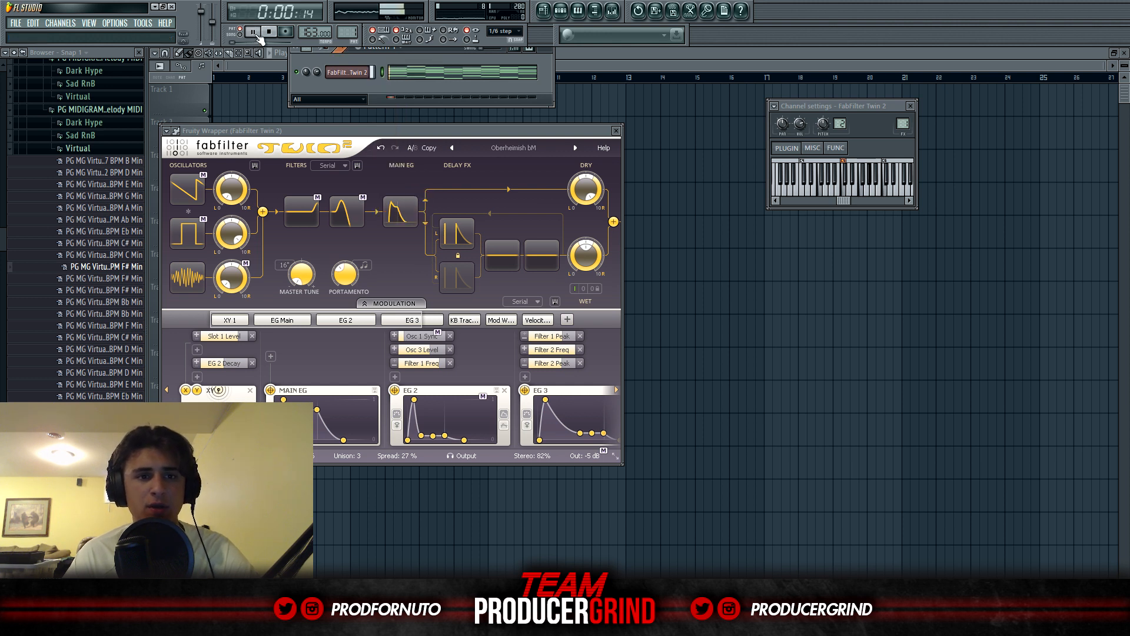
pyautogui.rightClick(356, 73)
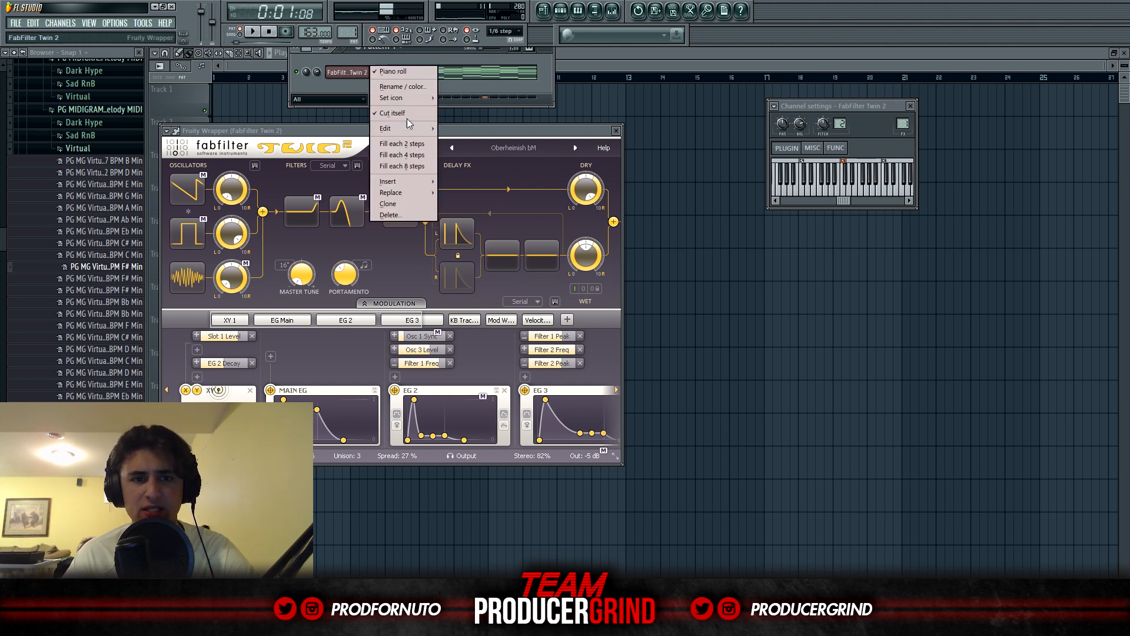
pyautogui.click(402, 206)
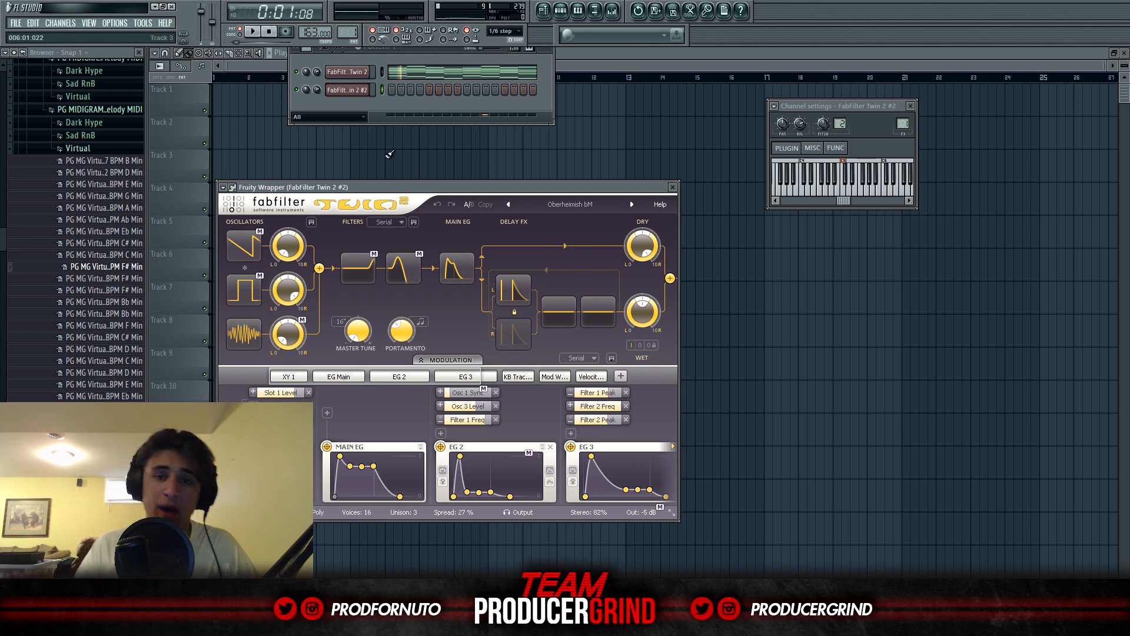
# Step: In the cloned synth, load Broken Reed BM from the Hard lead presets and advance to Cars Square Lead JN
pyautogui.click(583, 206)
pyautogui.moveTo(568, 346)
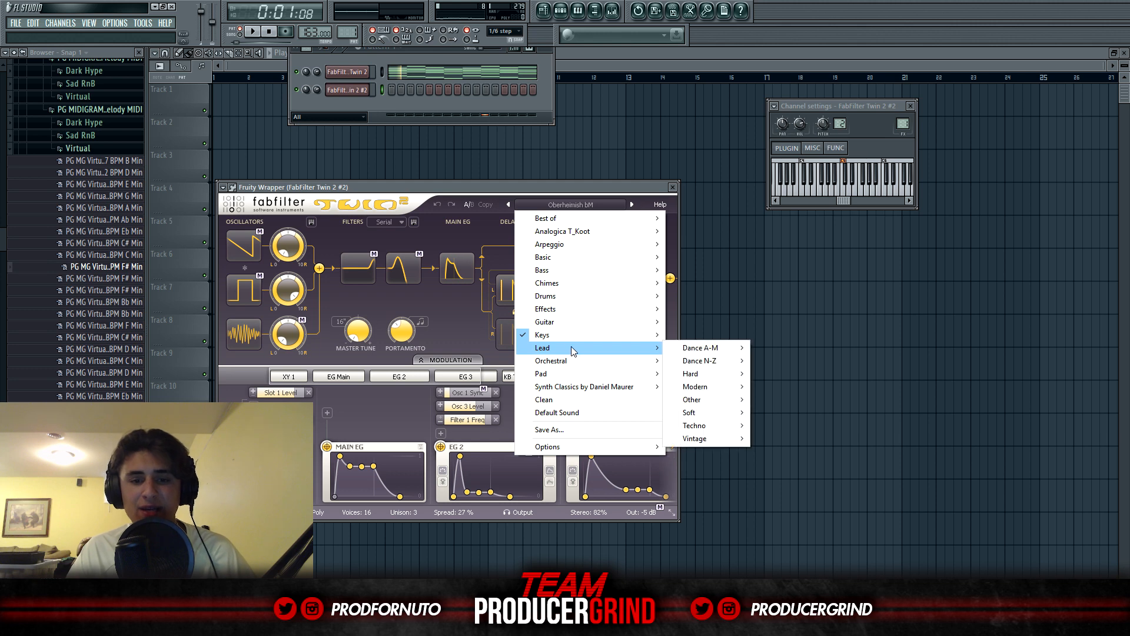
pyautogui.moveTo(691, 376)
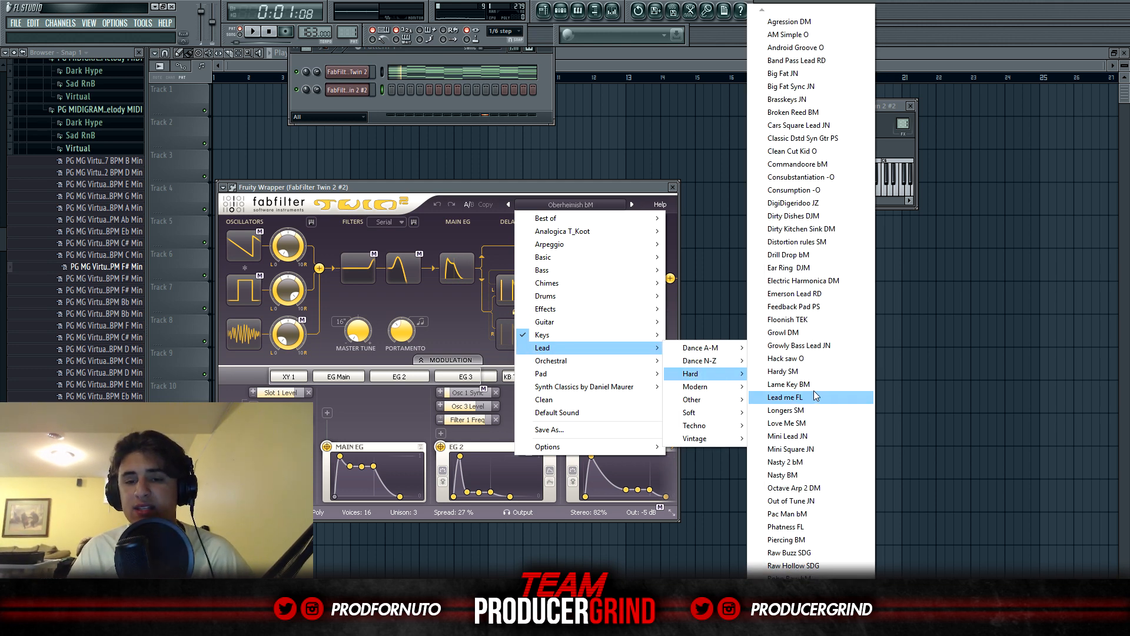
pyautogui.click(814, 112)
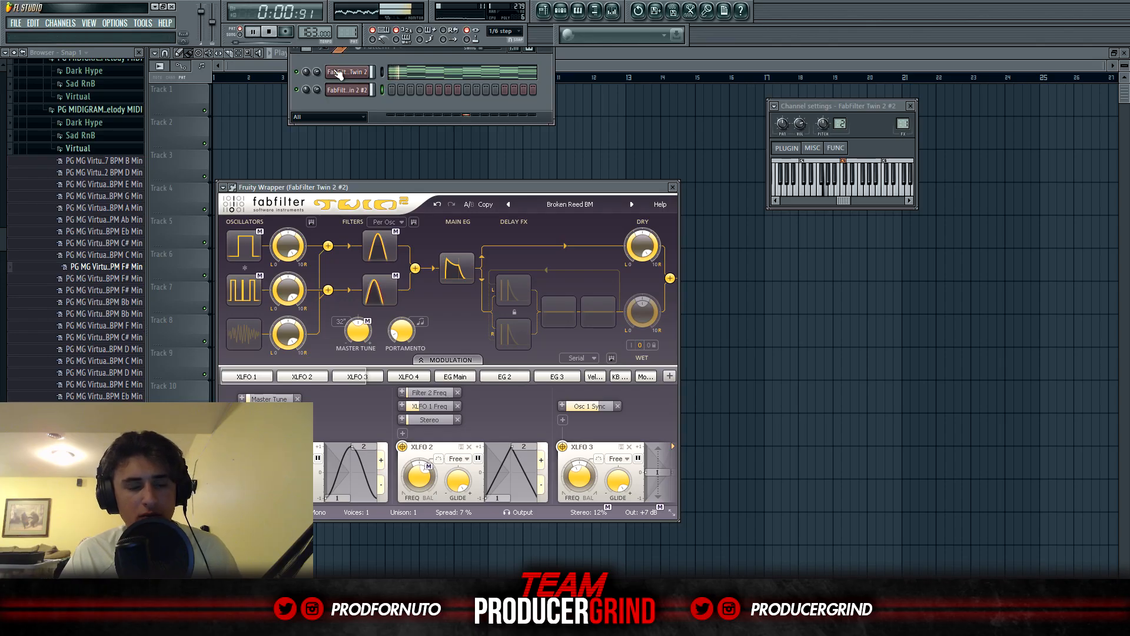
pyautogui.click(633, 205)
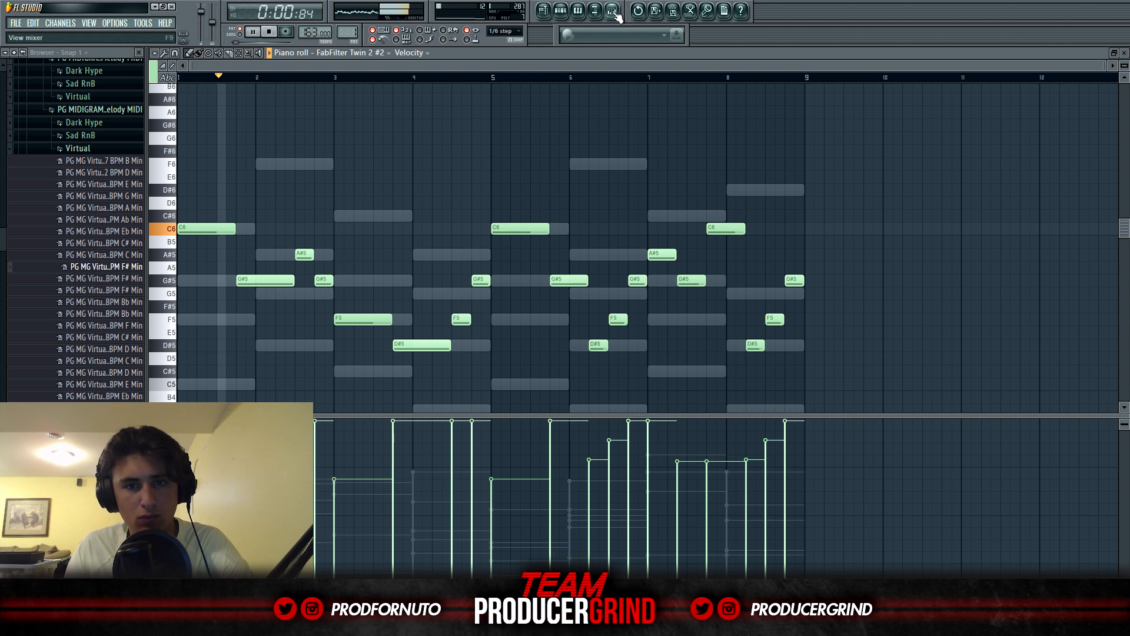
# Step: Go from the piano roll back to the playlist and channel rack, and reopen the second FabFilter Twin 2 synth
pyautogui.click(612, 10)
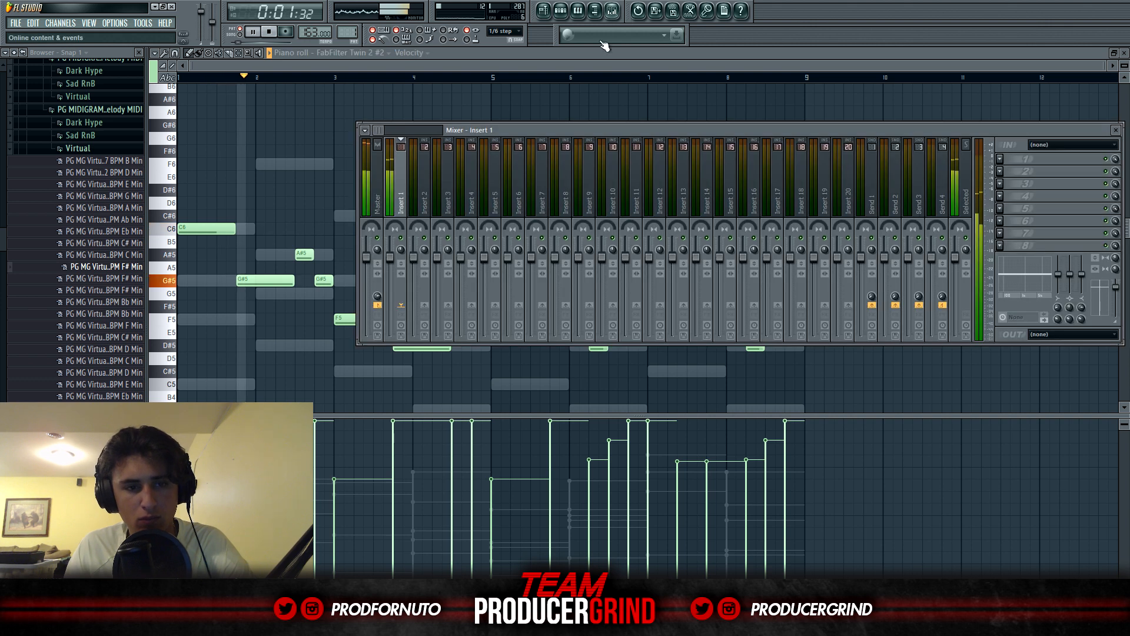
pyautogui.click(542, 12)
pyautogui.click(560, 12)
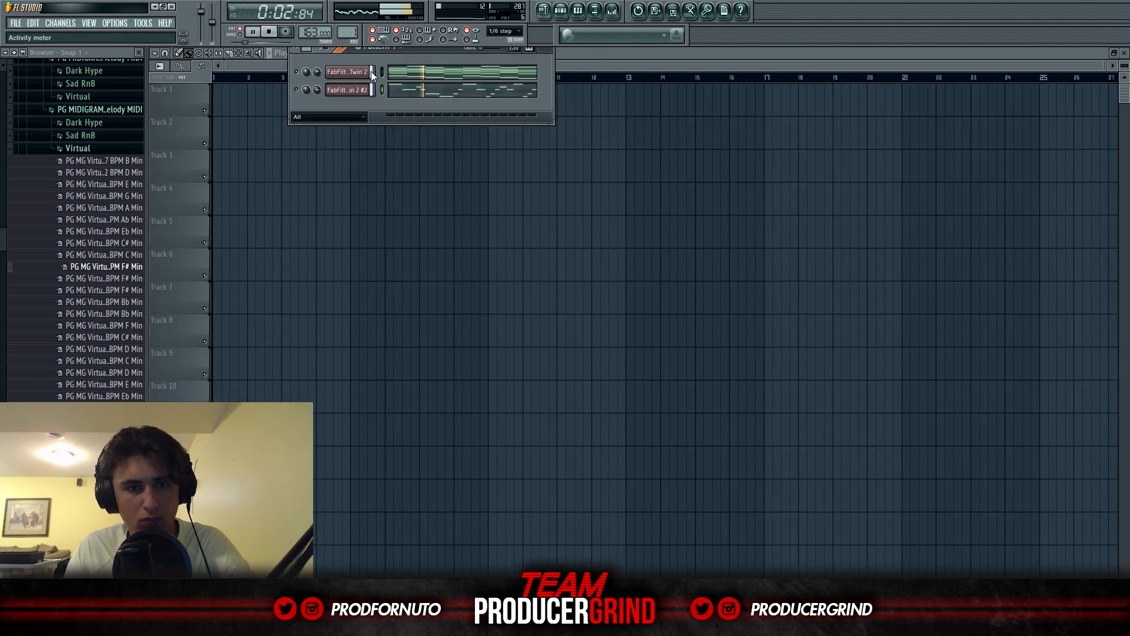
pyautogui.click(346, 90)
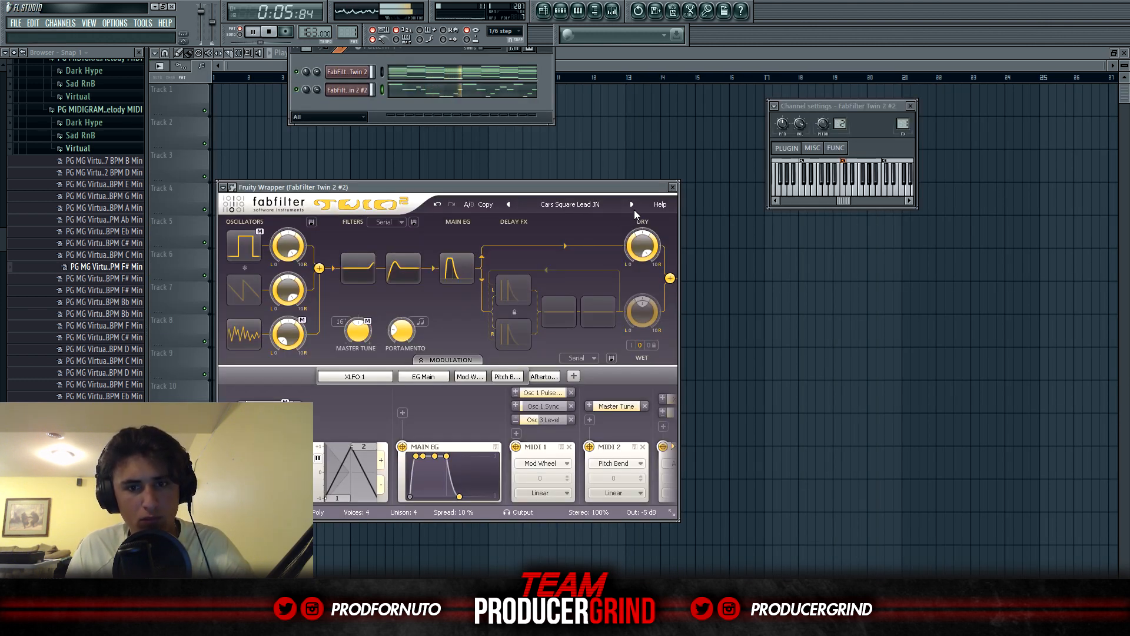
# Step: Audition the following Hard lead presets on the second synth during playback, going forward as far as Ear Ring DJM
pyautogui.click(633, 206)
pyautogui.click(632, 206)
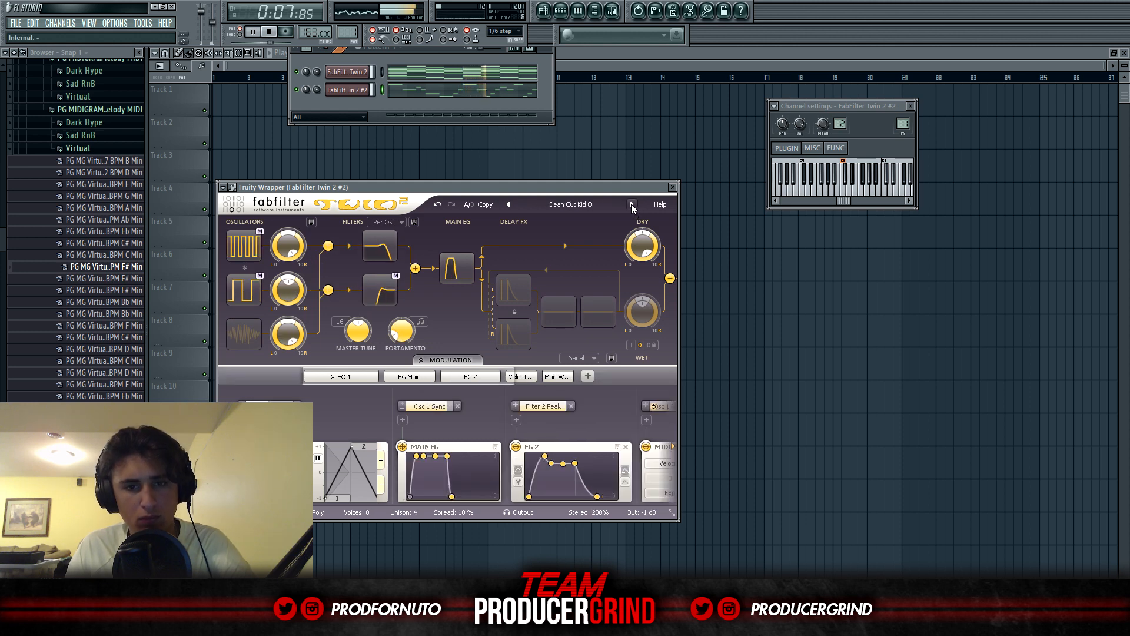
pyautogui.click(633, 207)
pyautogui.click(631, 206)
pyautogui.click(631, 206)
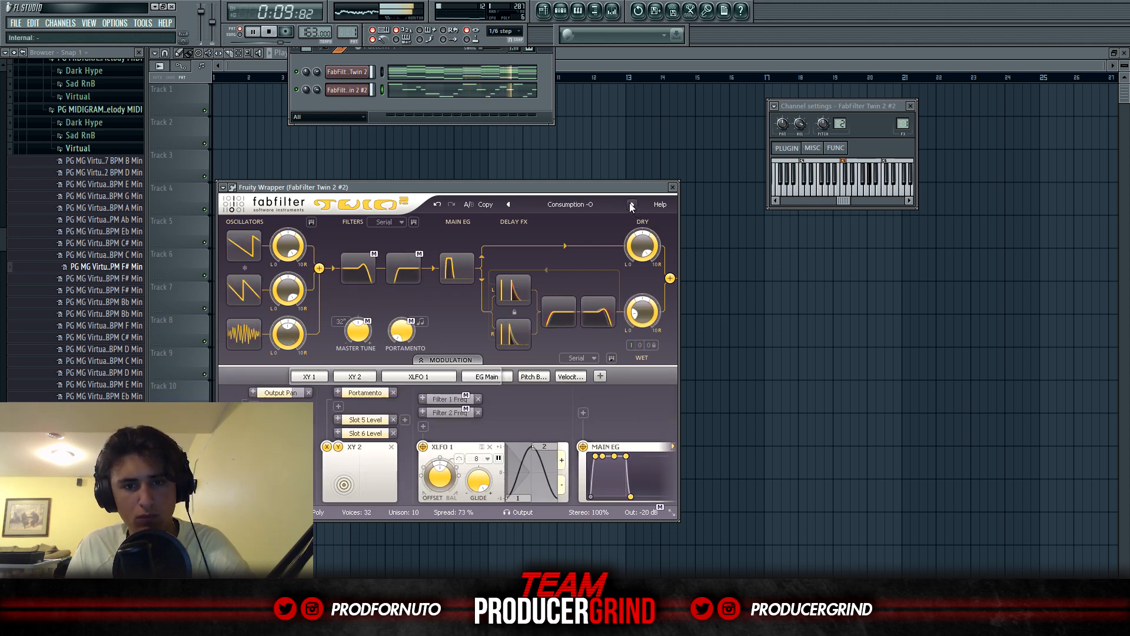
pyautogui.click(632, 206)
pyautogui.click(632, 206)
pyautogui.click(631, 206)
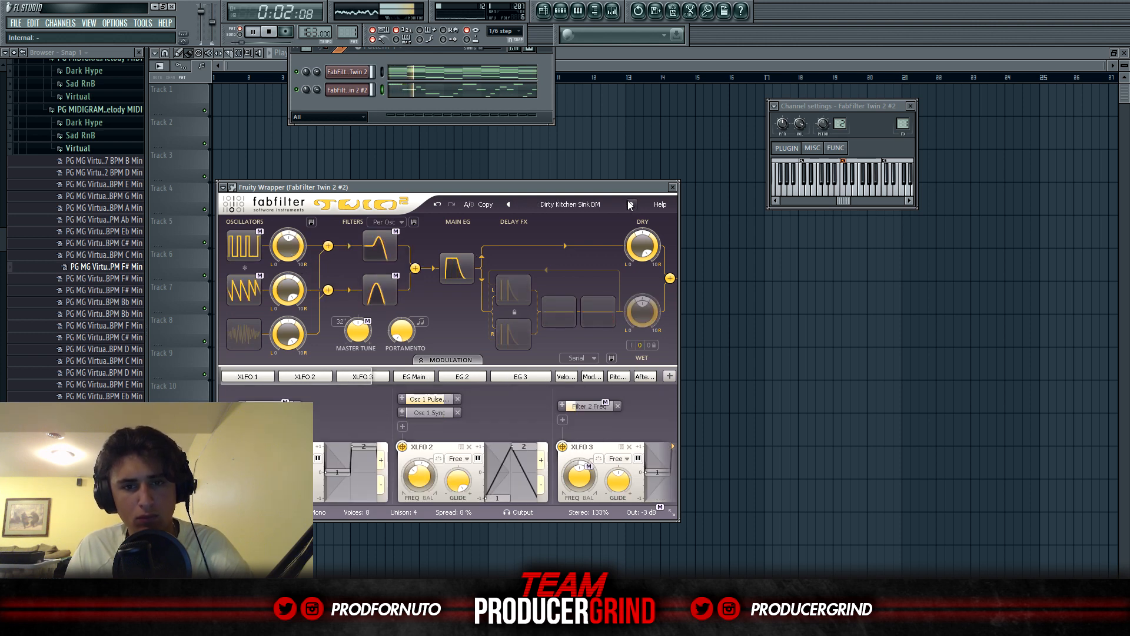
pyautogui.click(630, 205)
pyautogui.click(630, 205)
pyautogui.click(630, 205)
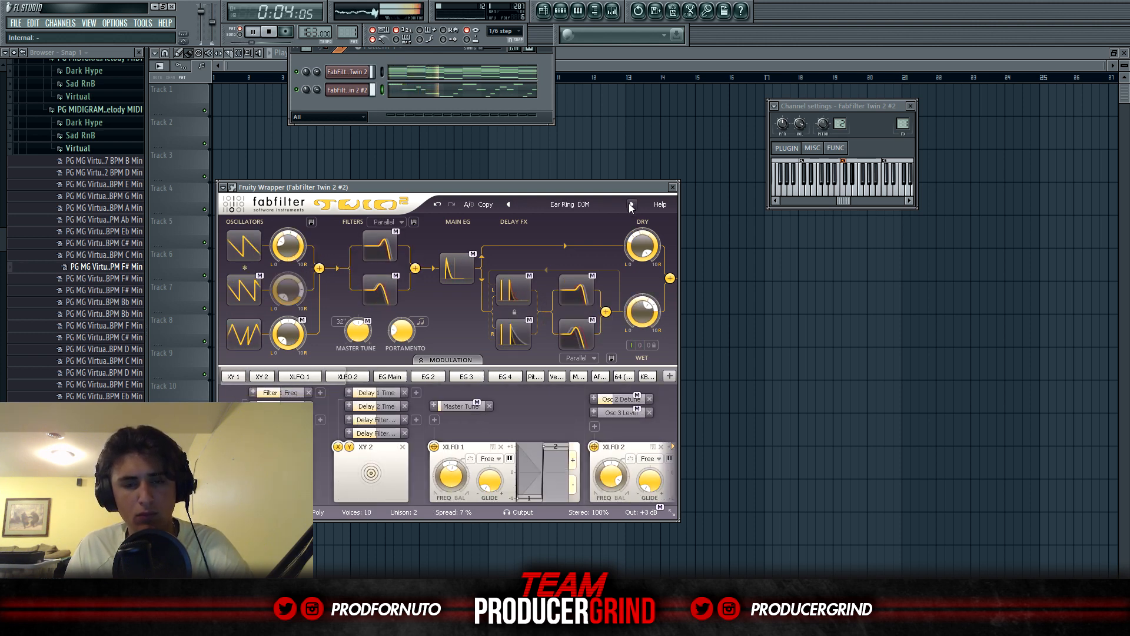
# Step: Step back through the Hard lead presets to Cars Square Lead JN on the second synth
pyautogui.click(510, 205)
pyautogui.click(509, 204)
pyautogui.click(510, 205)
pyautogui.click(509, 205)
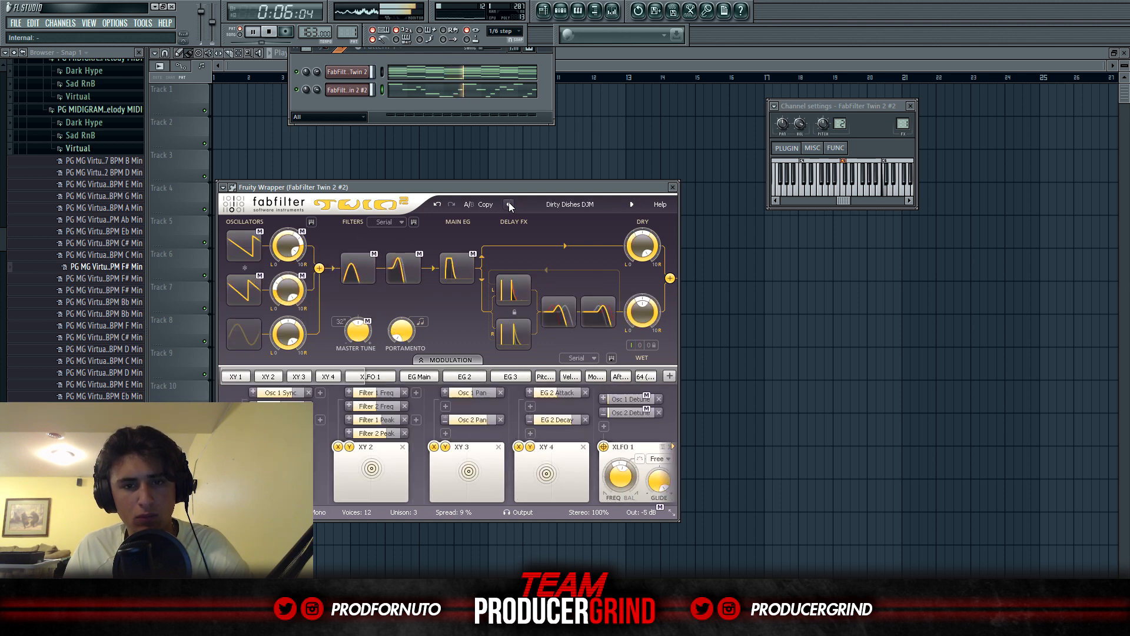
pyautogui.click(509, 205)
pyautogui.click(509, 205)
pyautogui.click(509, 205)
pyautogui.click(510, 205)
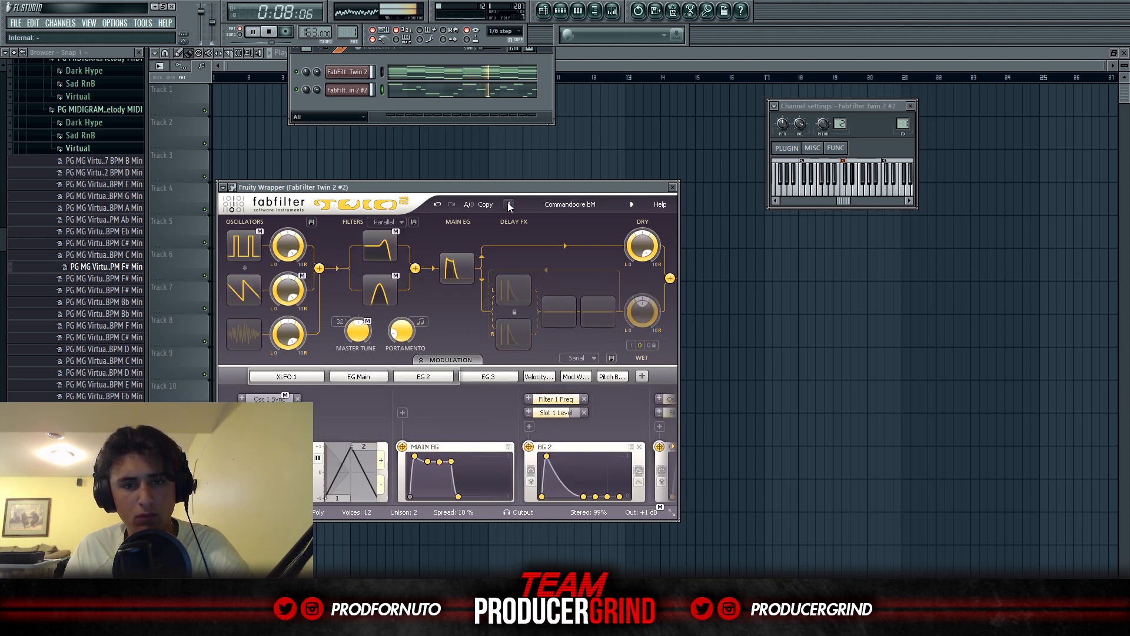
pyautogui.click(509, 205)
pyautogui.click(509, 205)
pyautogui.click(509, 205)
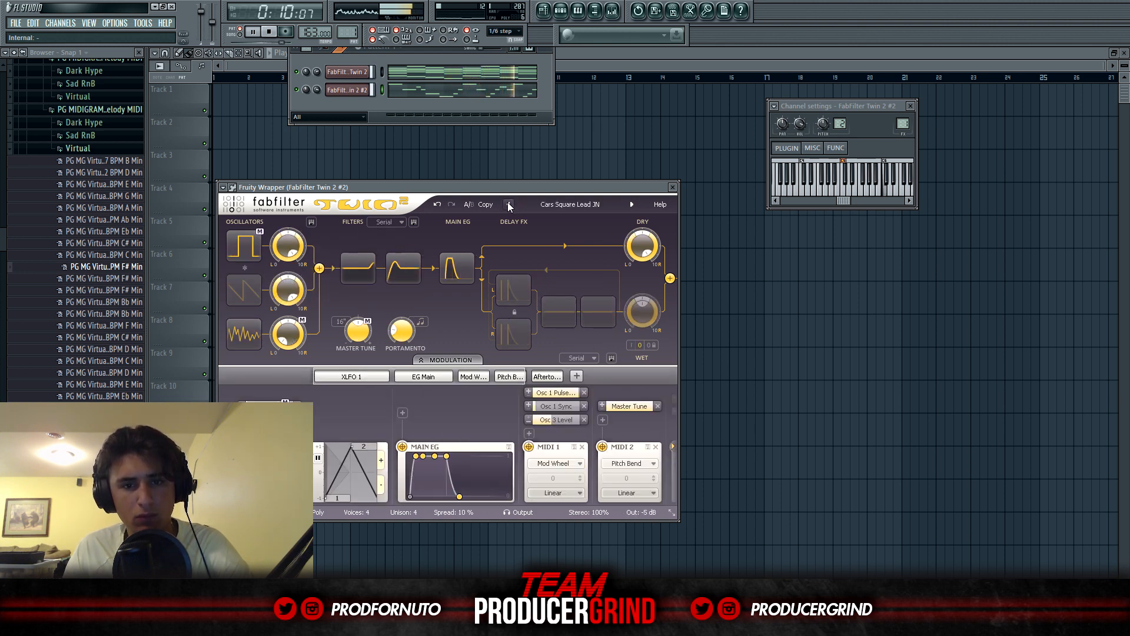
# Step: Clone the second FabFilter Twin 2 channel to make a third instrument
pyautogui.rightClick(356, 94)
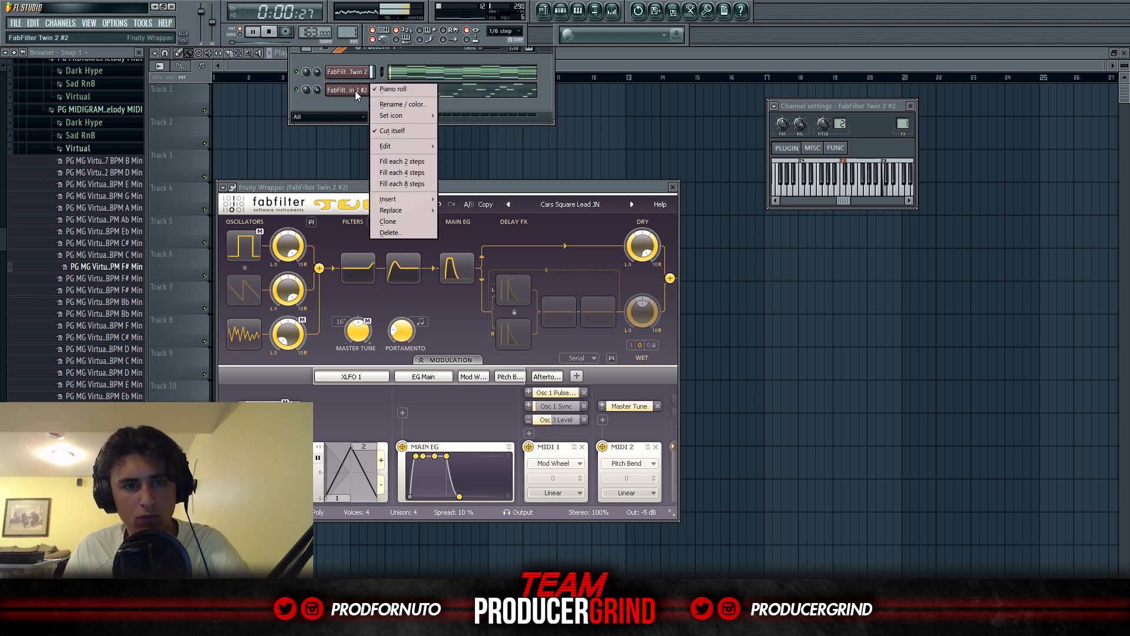
pyautogui.click(391, 224)
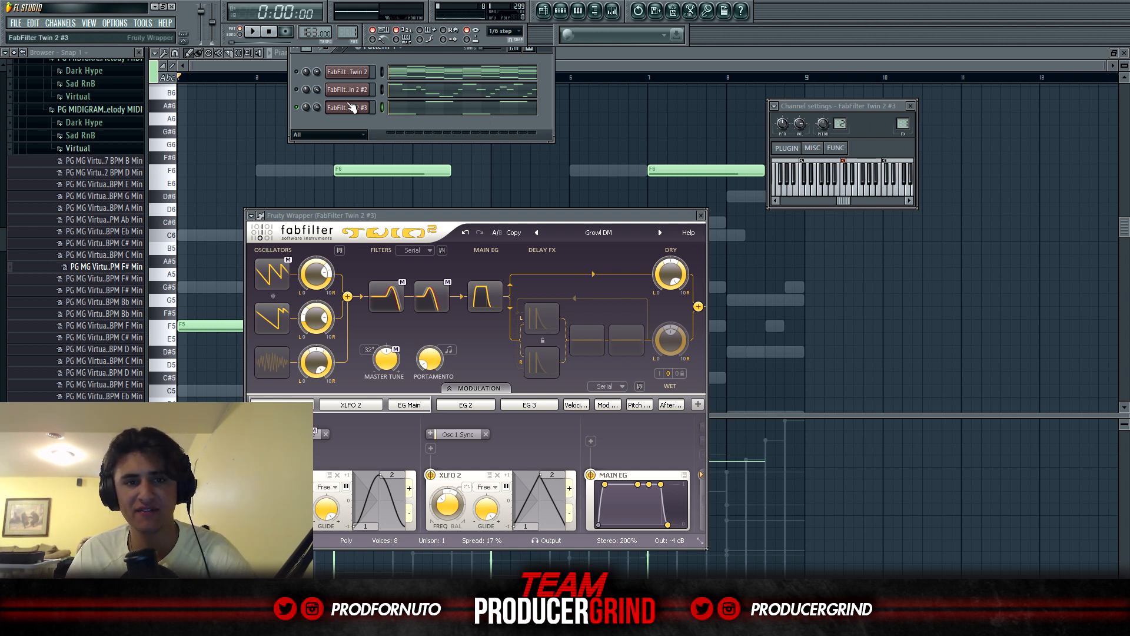
# Step: Compare the layers with the first FabFilter Twin 2 channel soloed, and set the third channel's volume to about 79% during playback
pyautogui.press('space')
pyautogui.press('space')
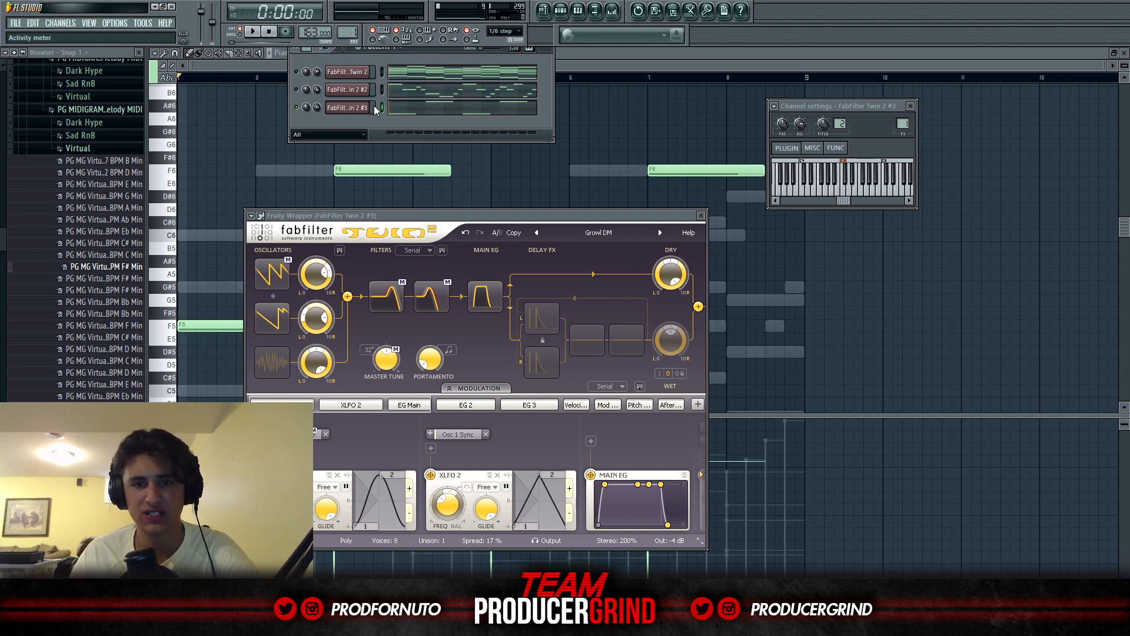
pyautogui.rightClick(297, 74)
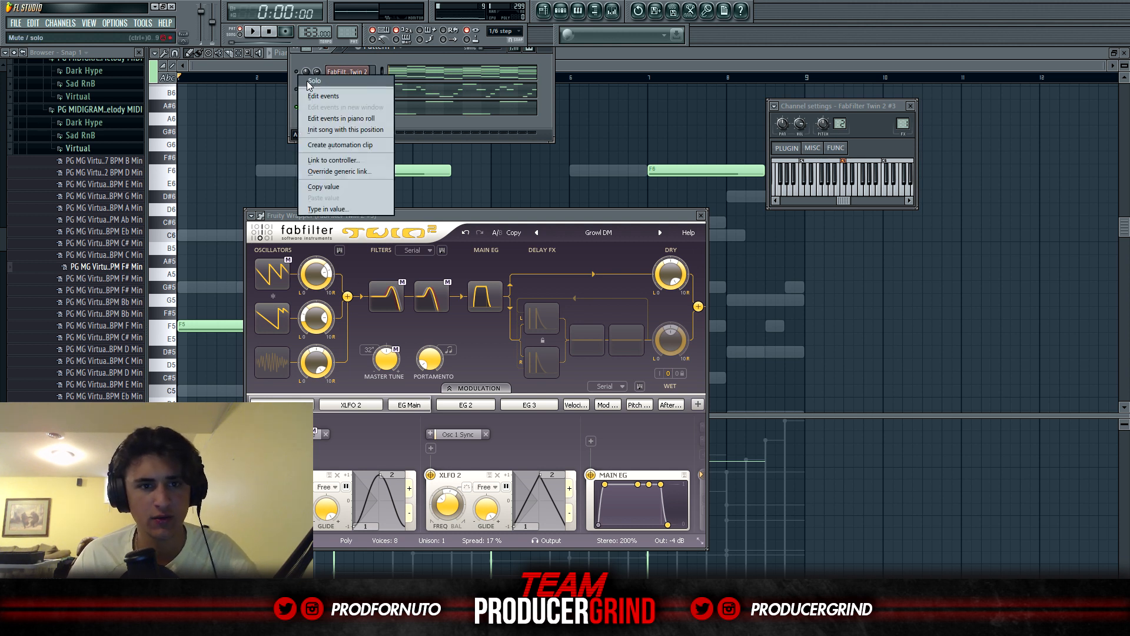
pyautogui.click(311, 81)
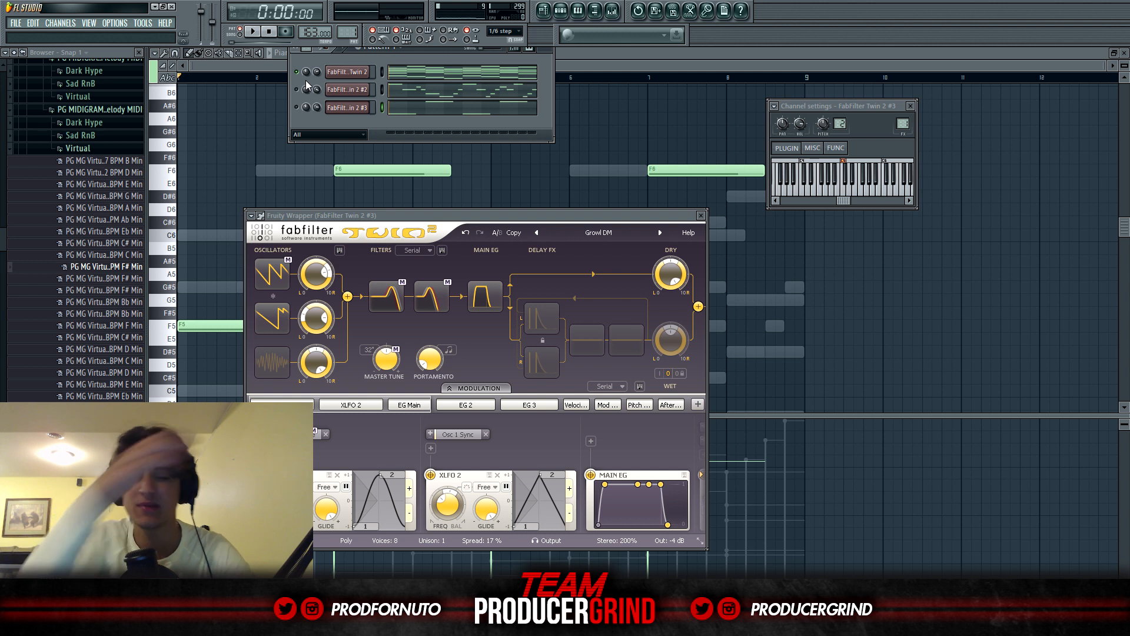
pyautogui.press('space')
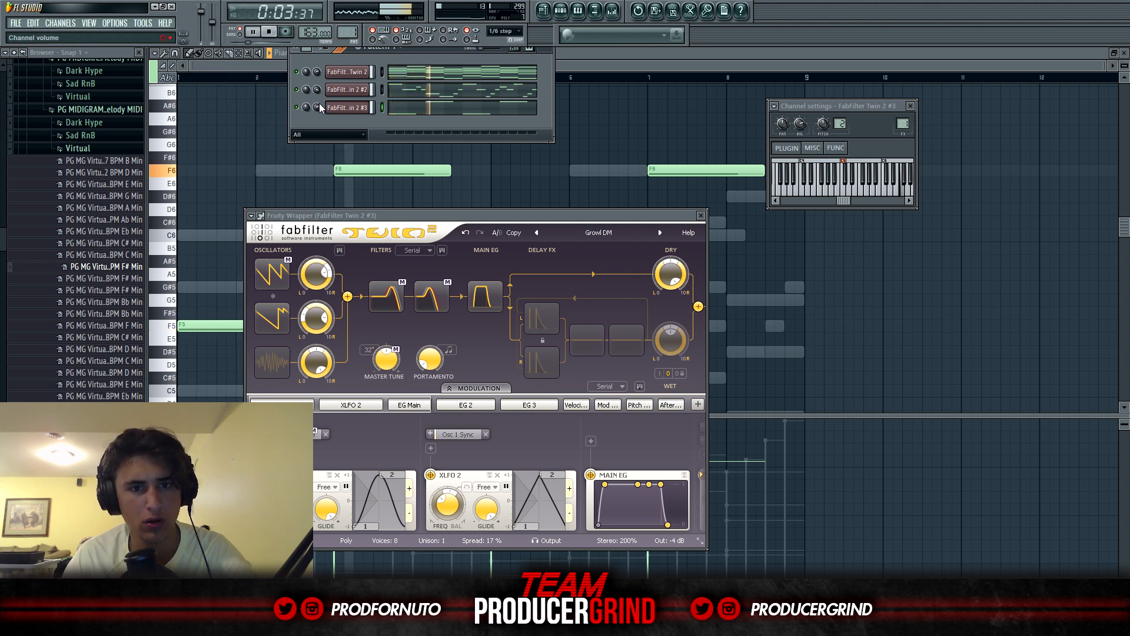
pyautogui.moveTo(318, 107); pyautogui.dragTo(319, 106)
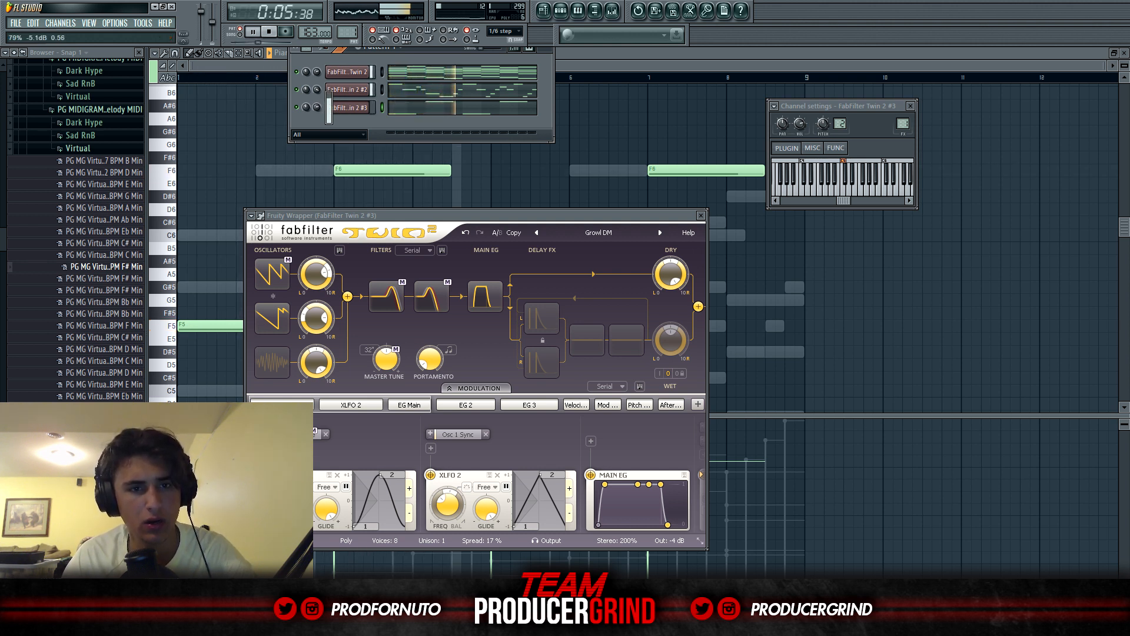
# Step: Clone the third FabFilter Twin 2 channel as a fourth instrument and open the new synth's preset list
pyautogui.rightClick(366, 107)
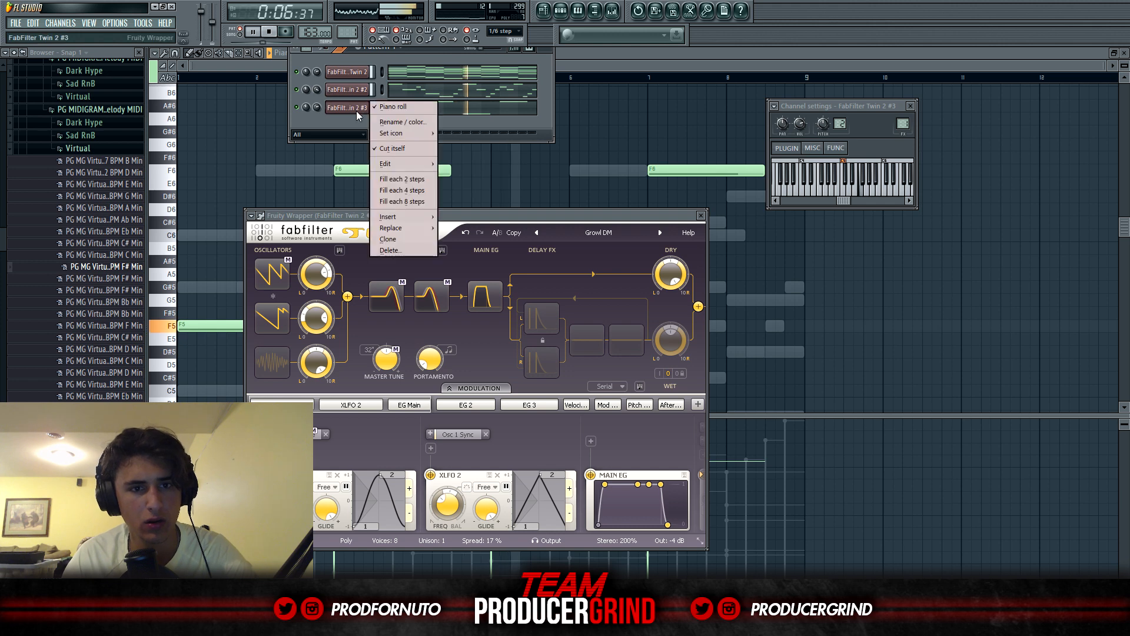
pyautogui.click(392, 241)
pyautogui.click(628, 267)
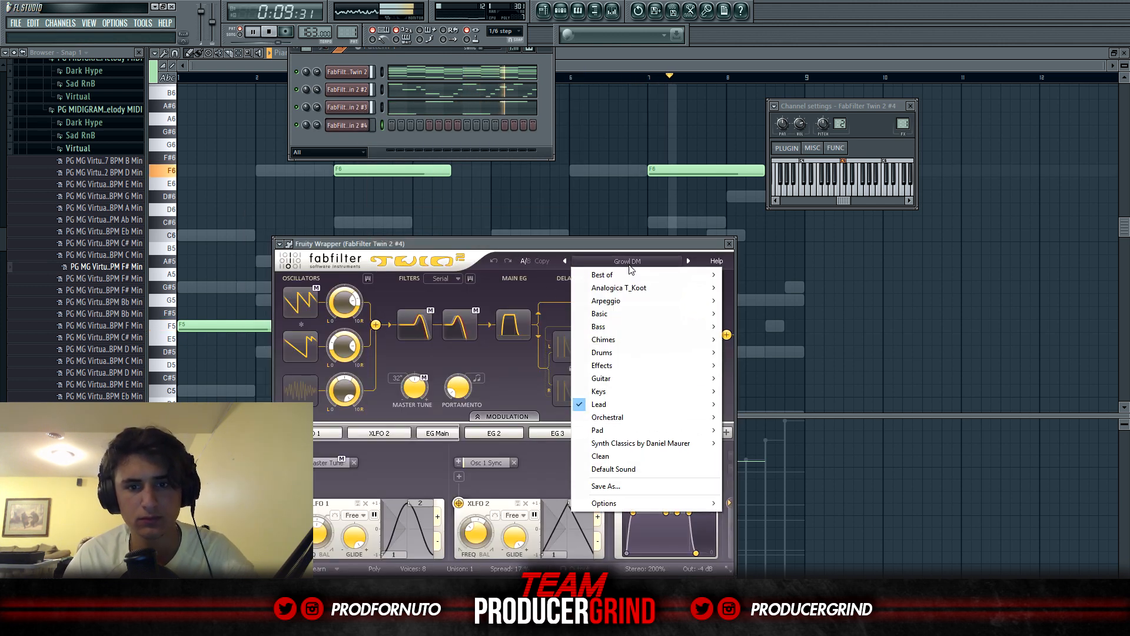
pyautogui.moveTo(707, 301)
pyautogui.moveTo(745, 314)
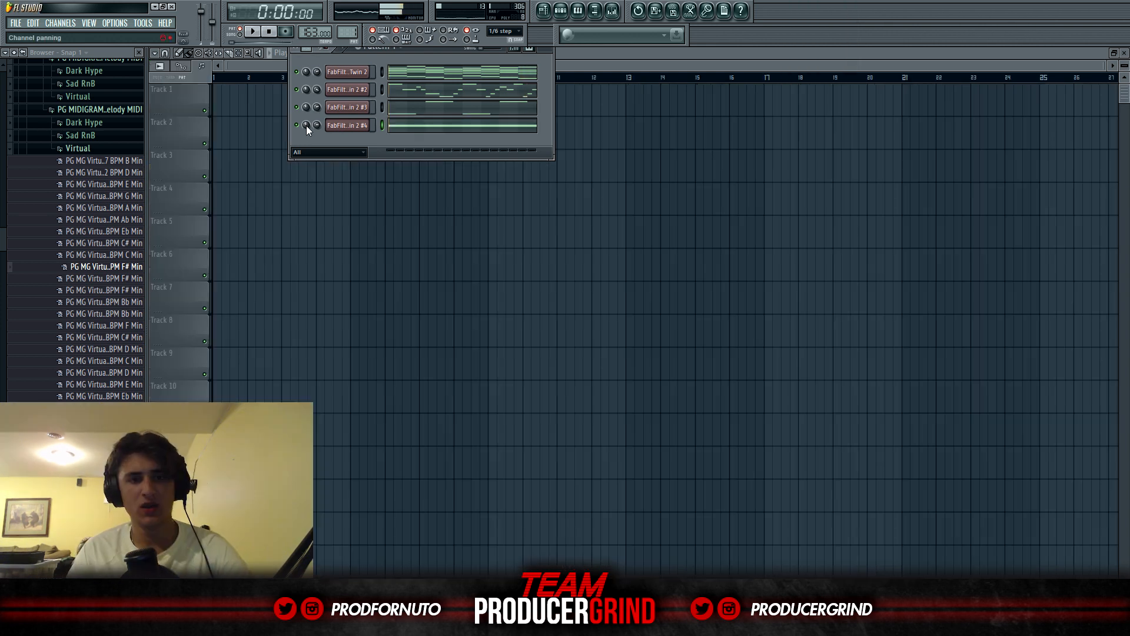
# Step: Solo the fourth synth and audition it, bringing the other synth layers back in one at a time
pyautogui.rightClick(307, 125)
pyautogui.click(424, 139)
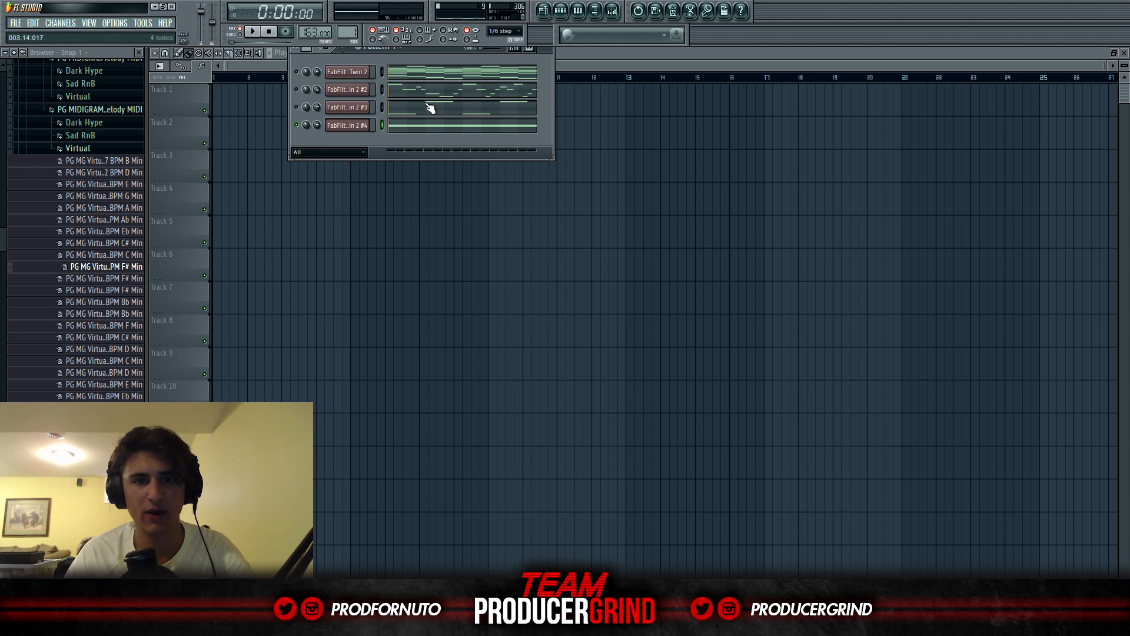
pyautogui.press('space')
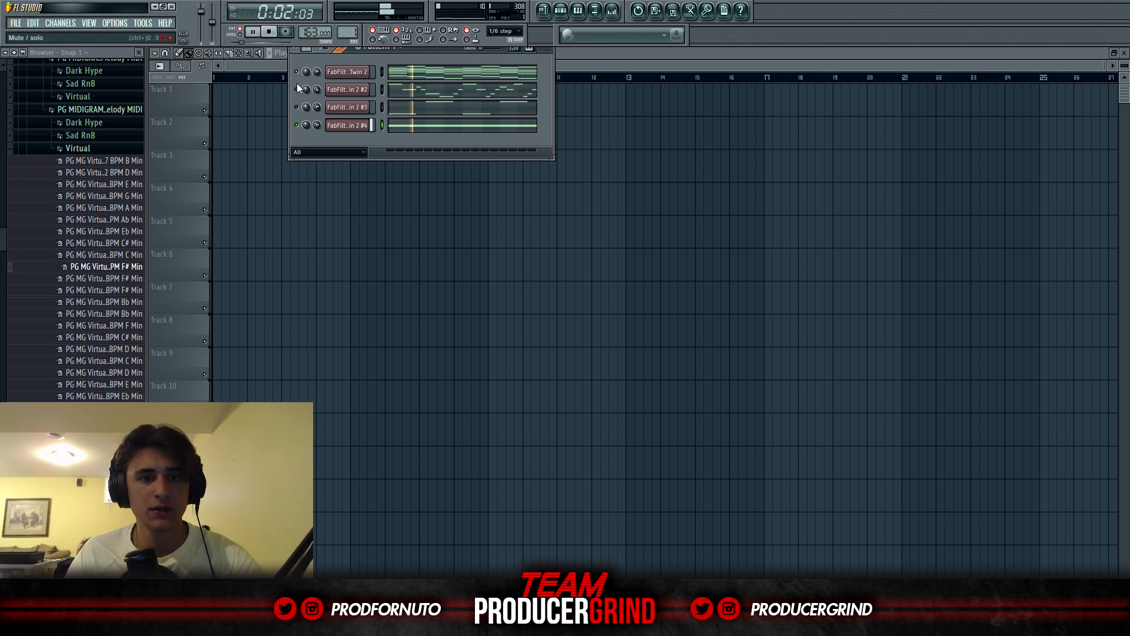
pyautogui.press('space')
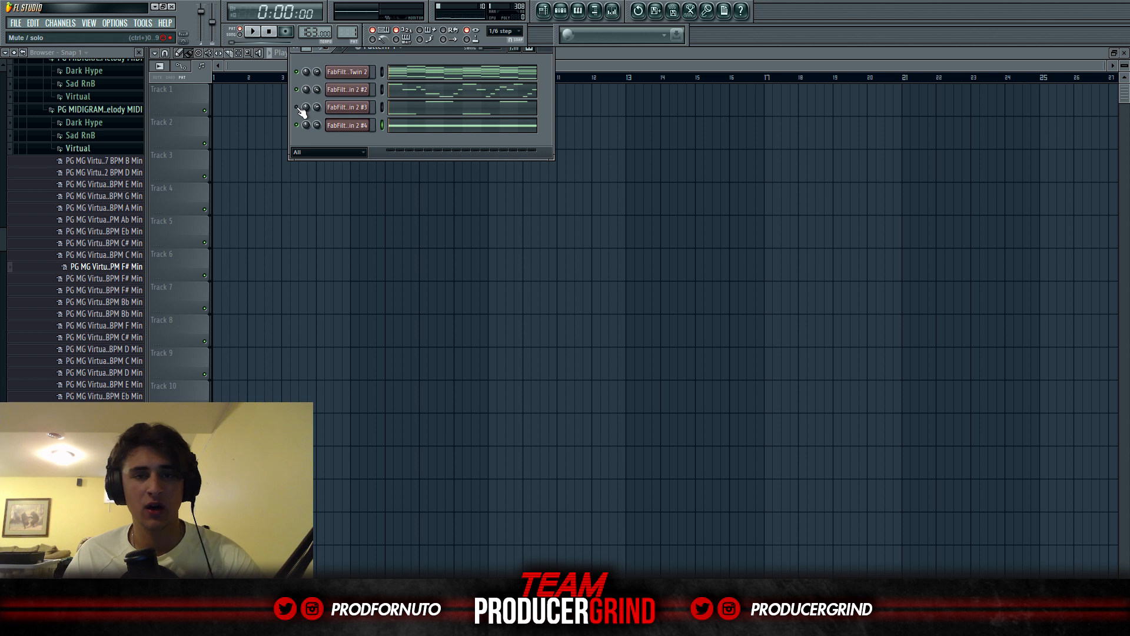
# Step: Play all four layers together and rebalance the channel volumes, including those of the first and second synths
pyautogui.press('space')
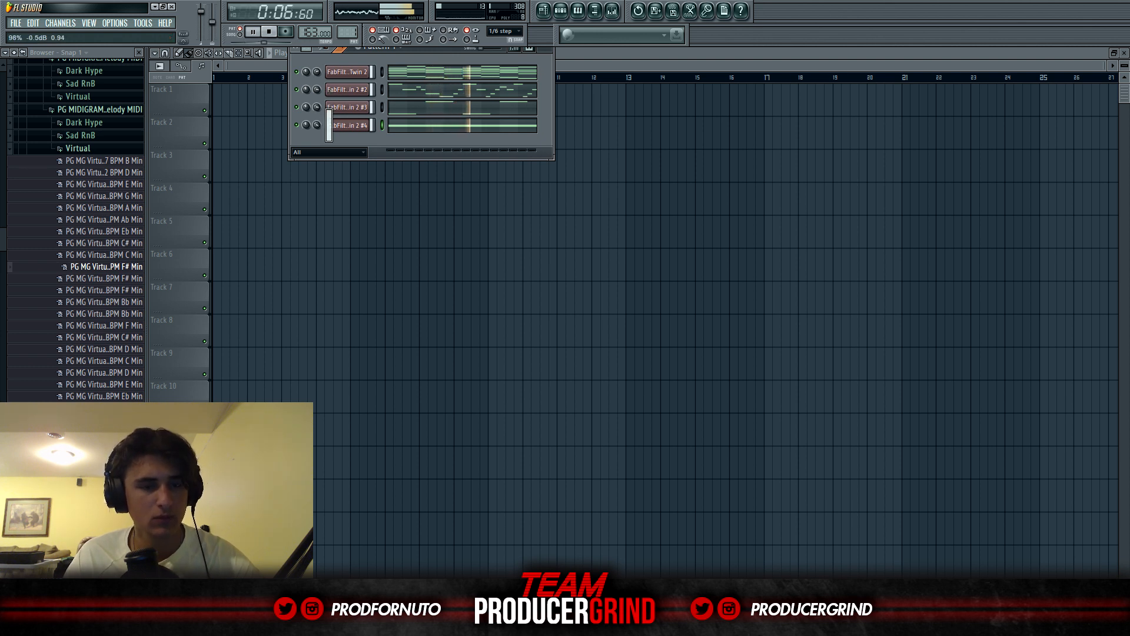
pyautogui.moveTo(319, 73); pyautogui.dragTo(319, 70)
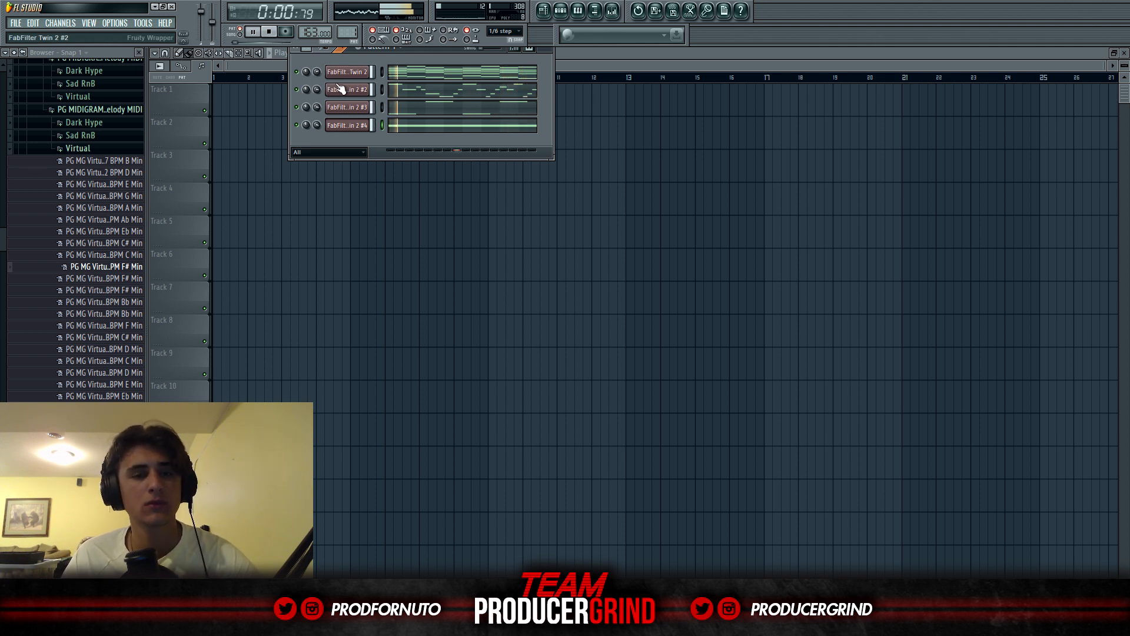
pyautogui.moveTo(316, 90); pyautogui.dragTo(316, 87)
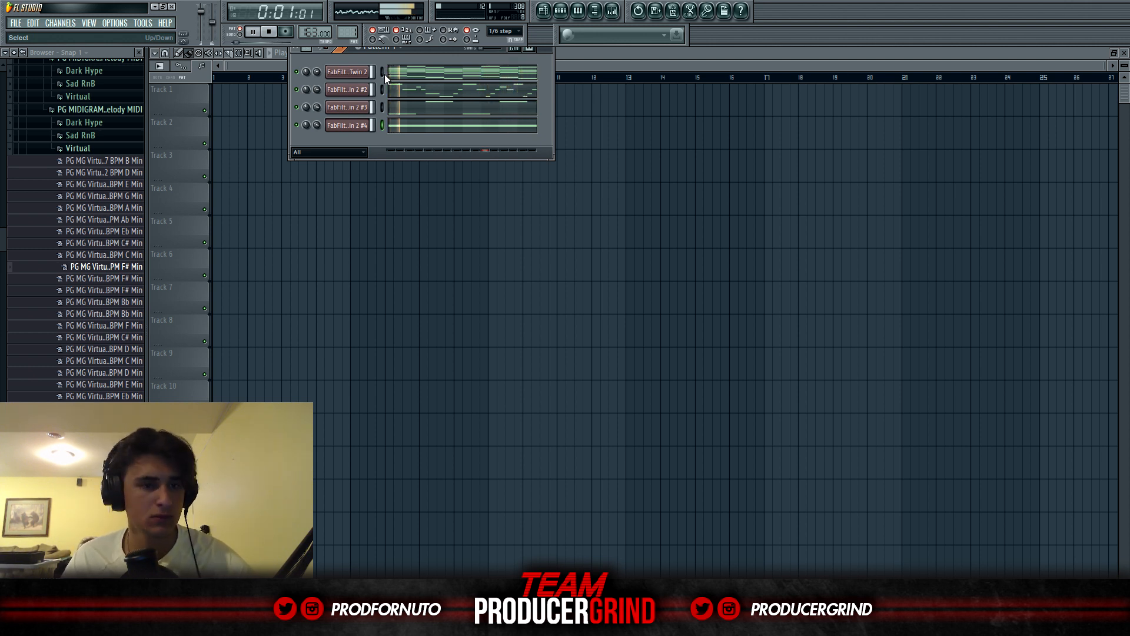
pyautogui.press('space')
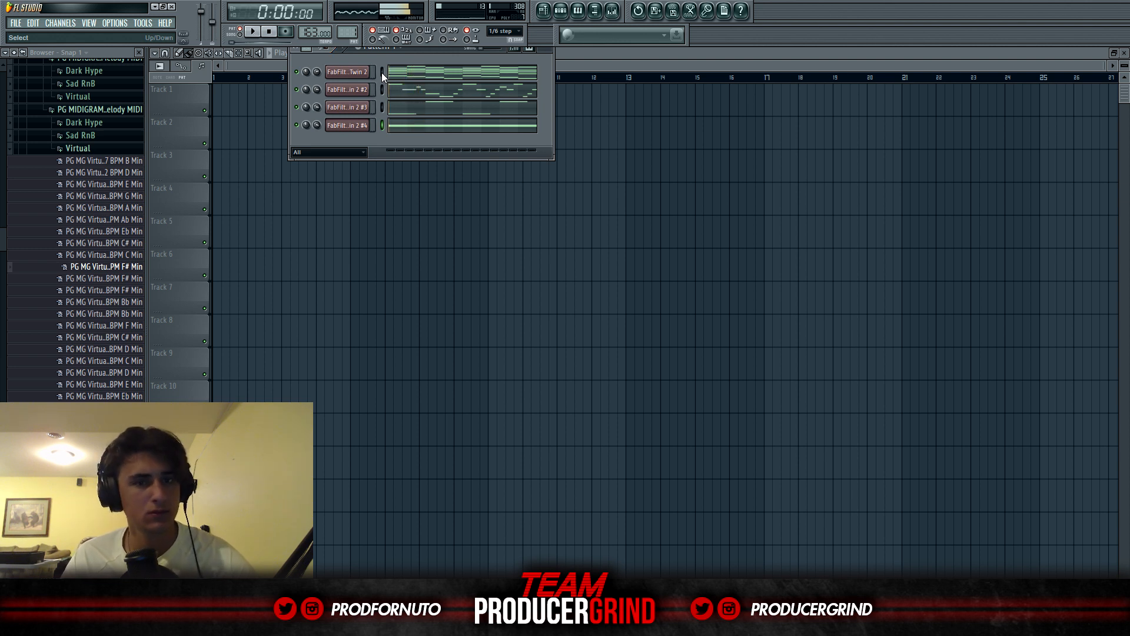
# Step: Link the four FabFilter Twin 2 channels to consecutive mixer tracks starting from Insert 1
pyautogui.click(612, 13)
pyautogui.rightClick(401, 183)
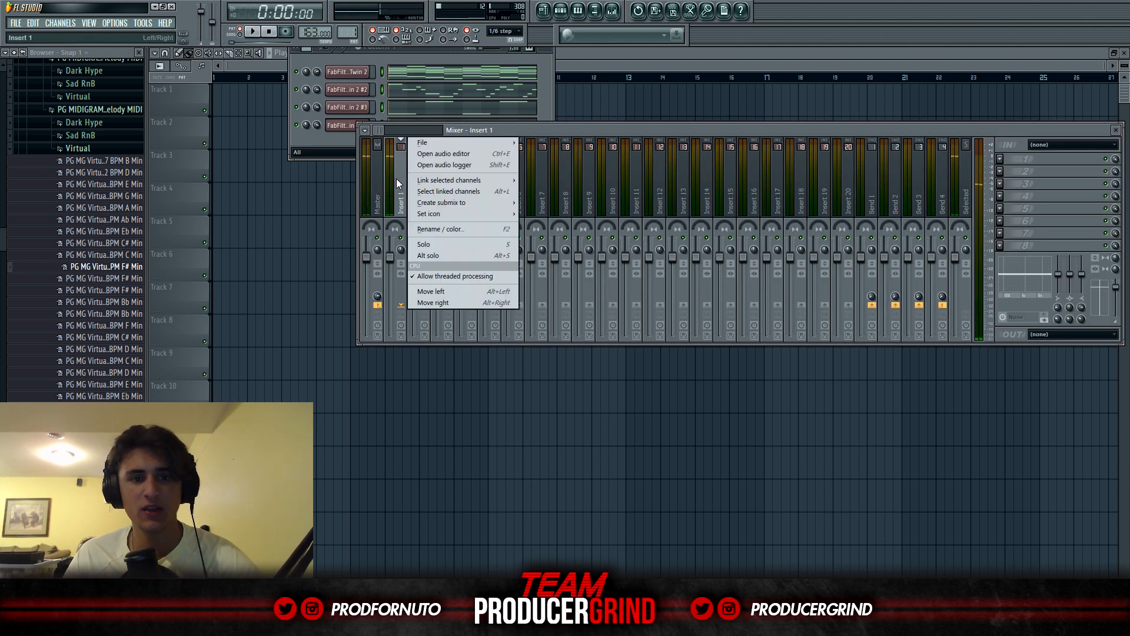
pyautogui.moveTo(488, 181)
pyautogui.click(544, 180)
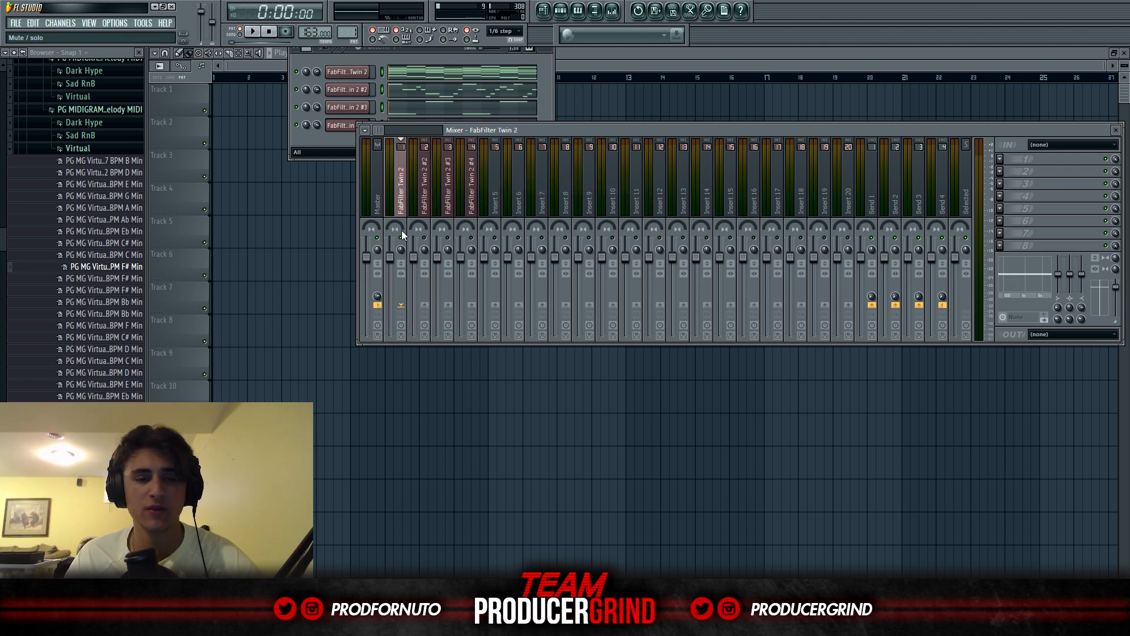
# Step: Insert Fruity Parametric EQ 2 on the first synth's mixer track and cut its low end with a steep band 1 high-pass curve
pyautogui.click(1007, 166)
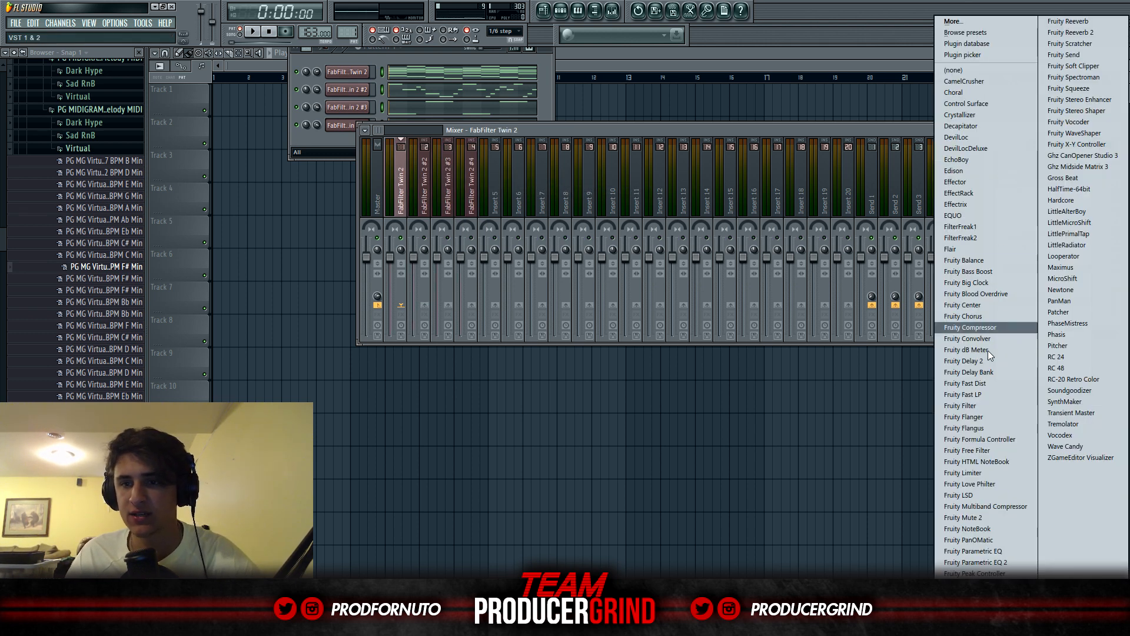
pyautogui.click(988, 351)
pyautogui.press('space')
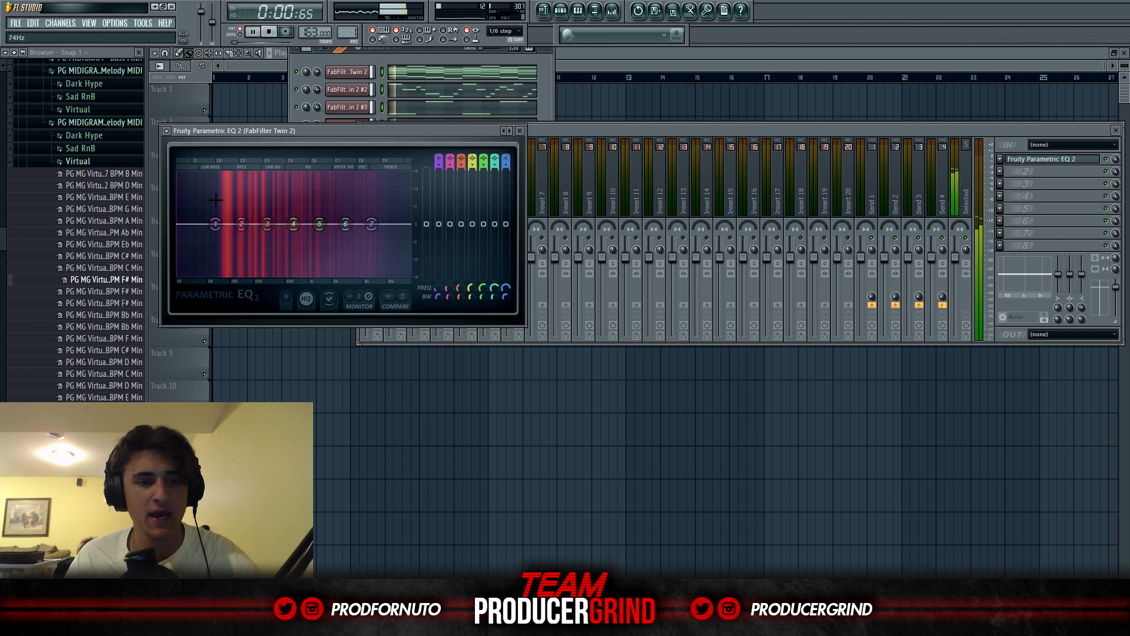
pyautogui.moveTo(215, 224); pyautogui.dragTo(227, 277)
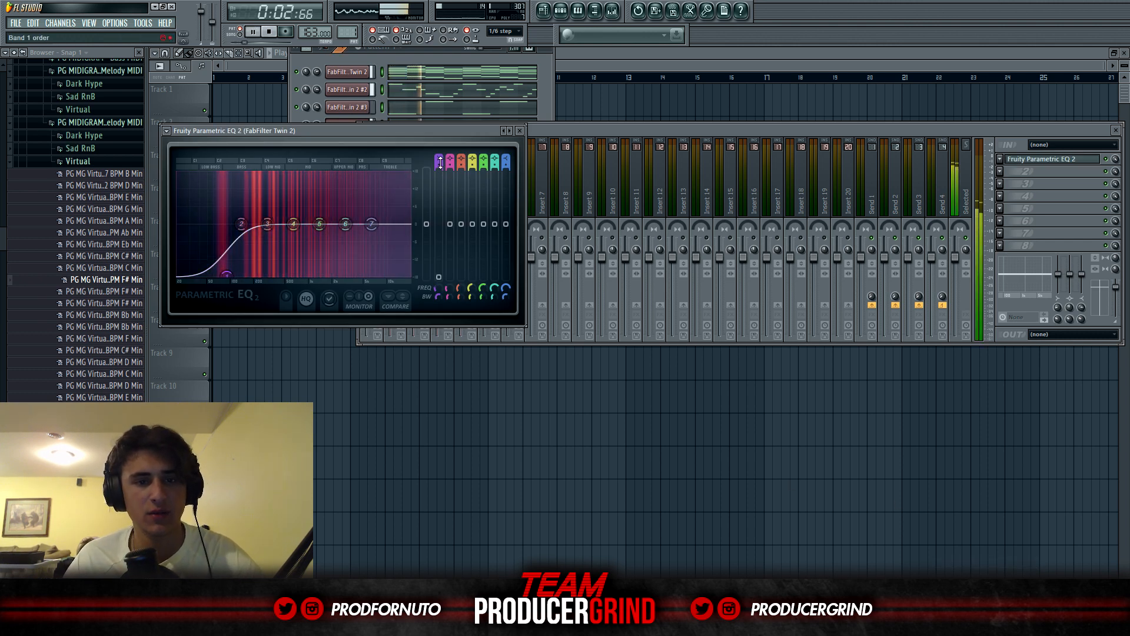
pyautogui.moveTo(438, 166); pyautogui.dragTo(439, 151)
pyautogui.moveTo(227, 275)
pyautogui.mouseDown()
pyautogui.moveTo(253, 275)
pyautogui.moveTo(239, 276)
pyautogui.mouseUp()
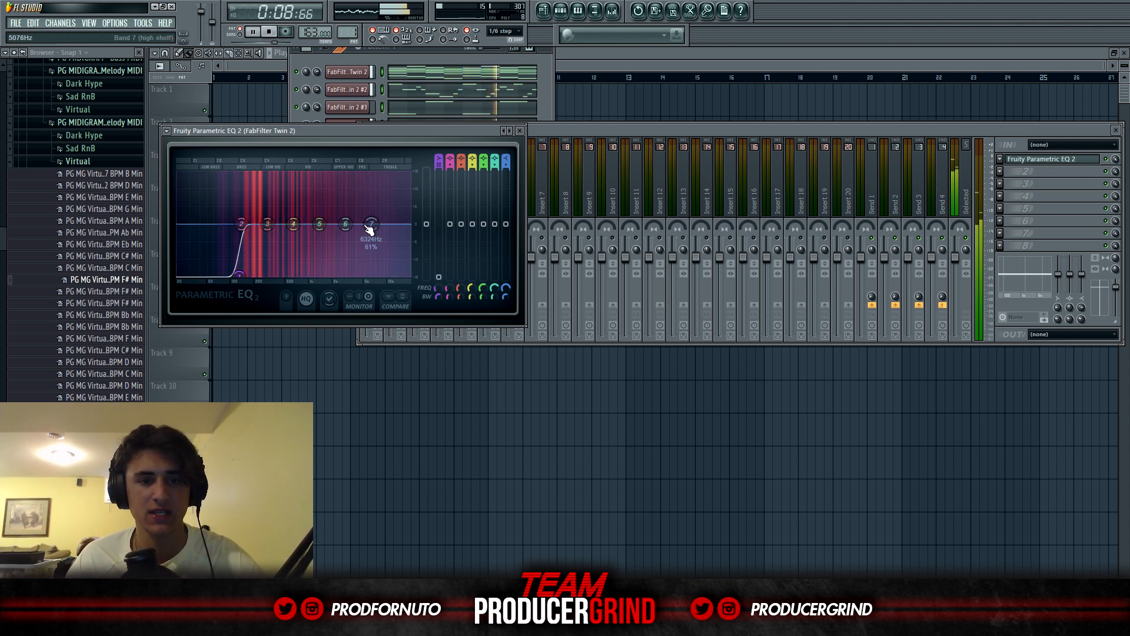
# Step: Shape the remaining EQ bands on the first synth, with a band 7 high-shelf boost of about 4.1 dB near 10.8 kHz
pyautogui.moveTo(320, 224); pyautogui.dragTo(320, 228)
pyautogui.moveTo(293, 224); pyautogui.dragTo(294, 230)
pyautogui.moveTo(371, 225); pyautogui.dragTo(298, 226)
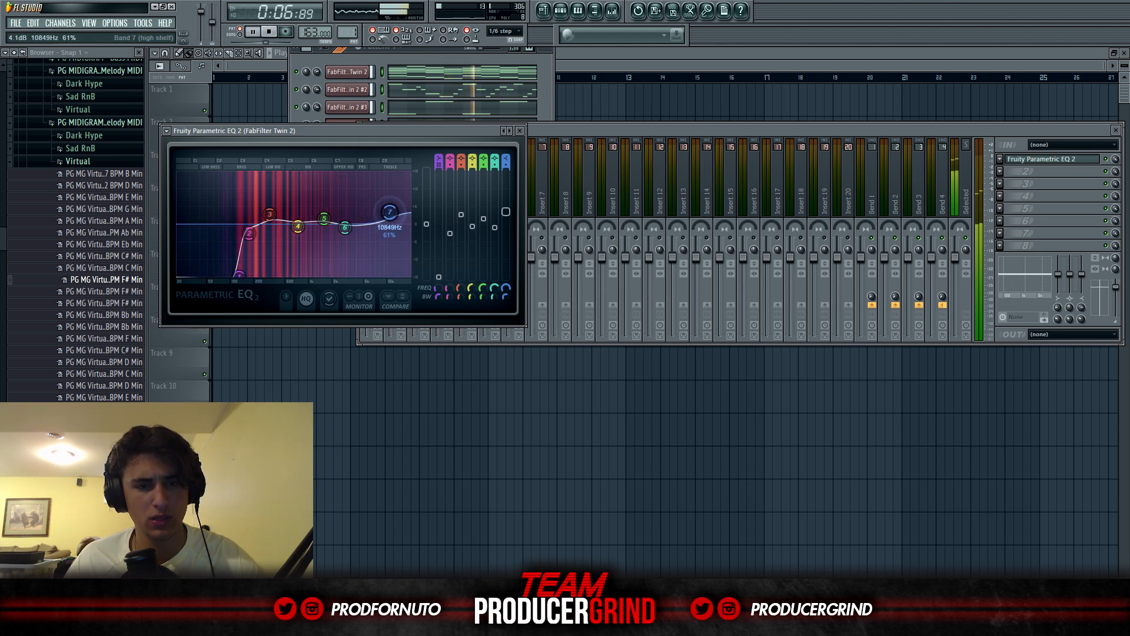
# Step: Adjust the first and second synths' mixer levels, and insert Fruity Parametric EQ 2 on the second synth's track
pyautogui.click(554, 132)
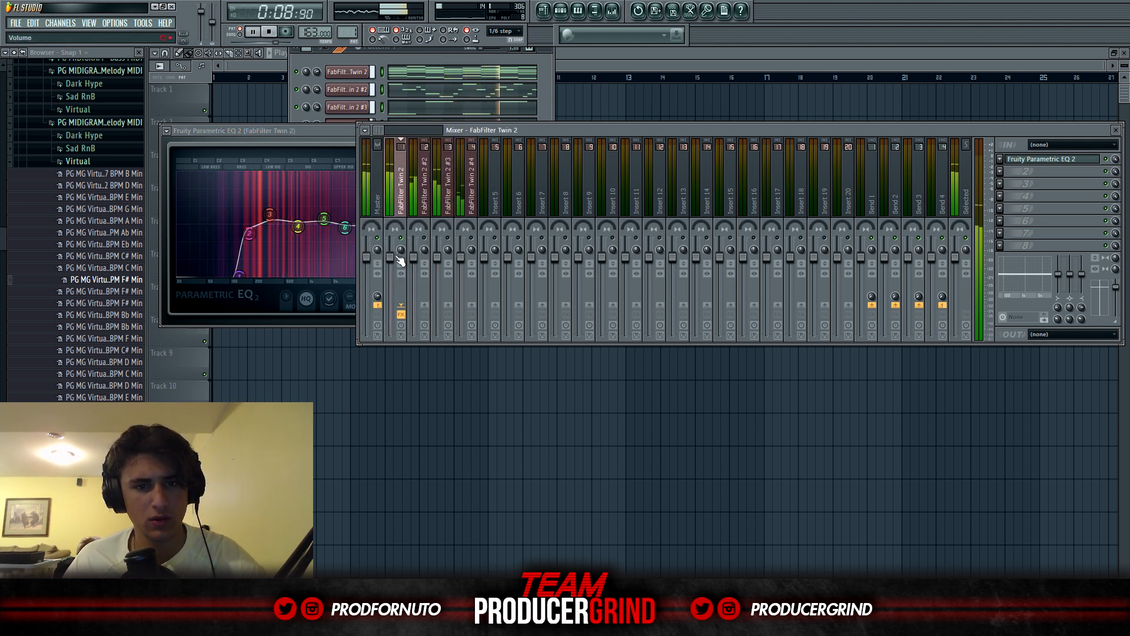
pyautogui.moveTo(390, 257)
pyautogui.mouseDown()
pyautogui.moveTo(413, 264)
pyautogui.moveTo(390, 257)
pyautogui.mouseUp()
pyautogui.click(425, 194)
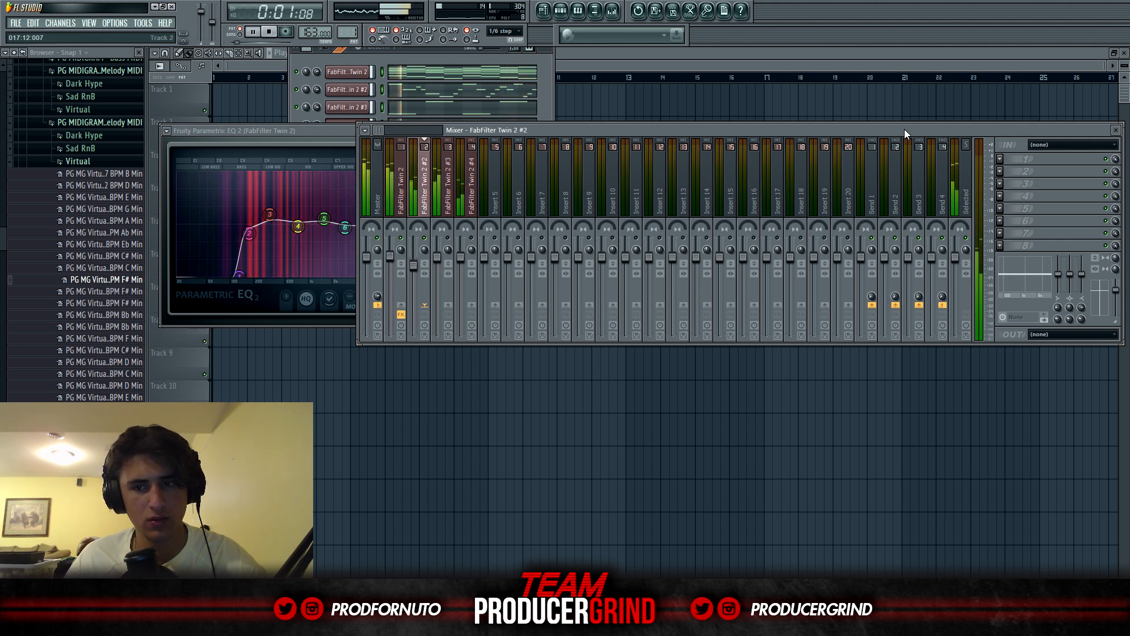
pyautogui.click(1002, 160)
pyautogui.click(987, 573)
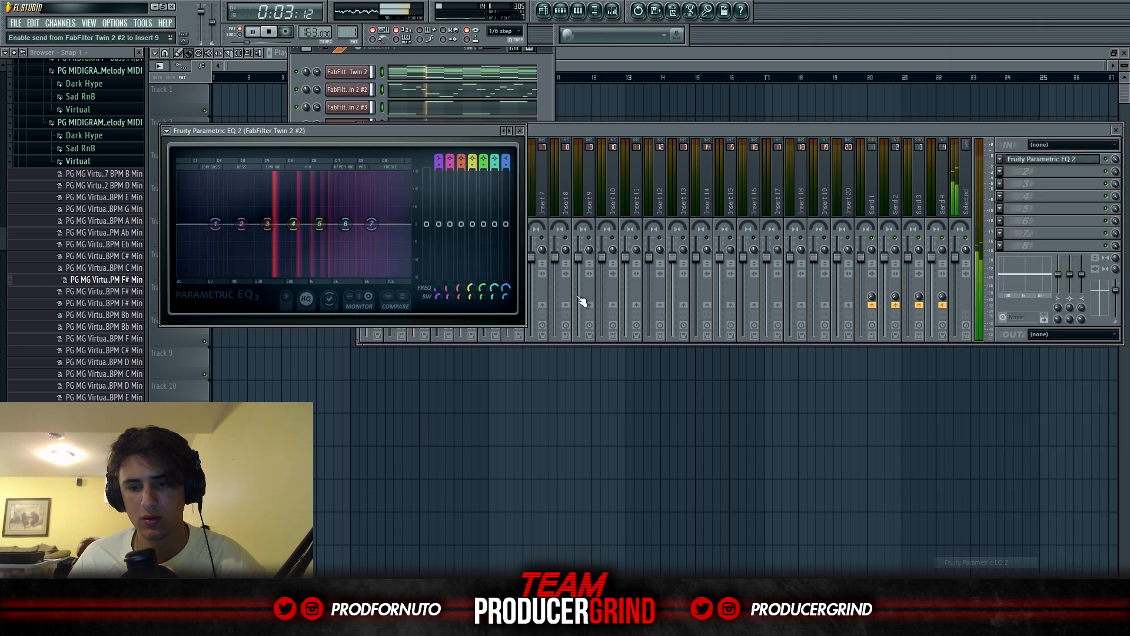
# Step: Shape the second synth's EQ with lowered bass bands, raised mids and a band 7 high-shelf boost of about 4.4 dB near 6.7 kHz
pyautogui.moveTo(372, 224); pyautogui.dragTo(408, 210)
pyautogui.moveTo(397, 172); pyautogui.dragTo(357, 204)
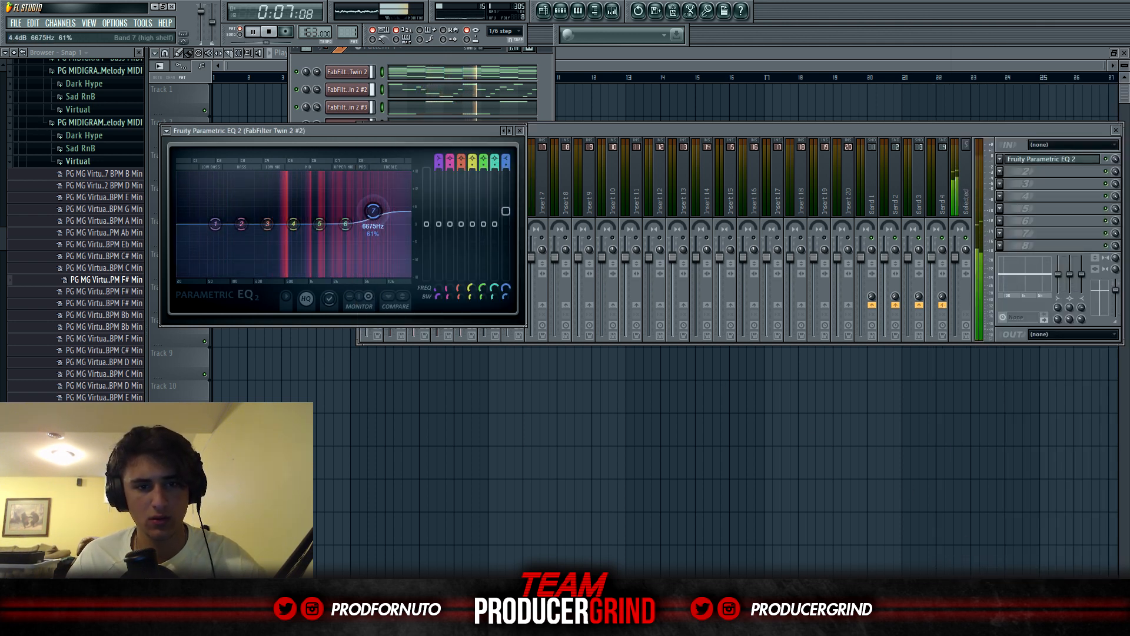
pyautogui.moveTo(267, 224); pyautogui.dragTo(271, 236)
pyautogui.moveTo(241, 224); pyautogui.dragTo(245, 240)
pyautogui.moveTo(293, 224); pyautogui.dragTo(373, 210)
pyautogui.moveTo(215, 224); pyautogui.dragTo(222, 232)
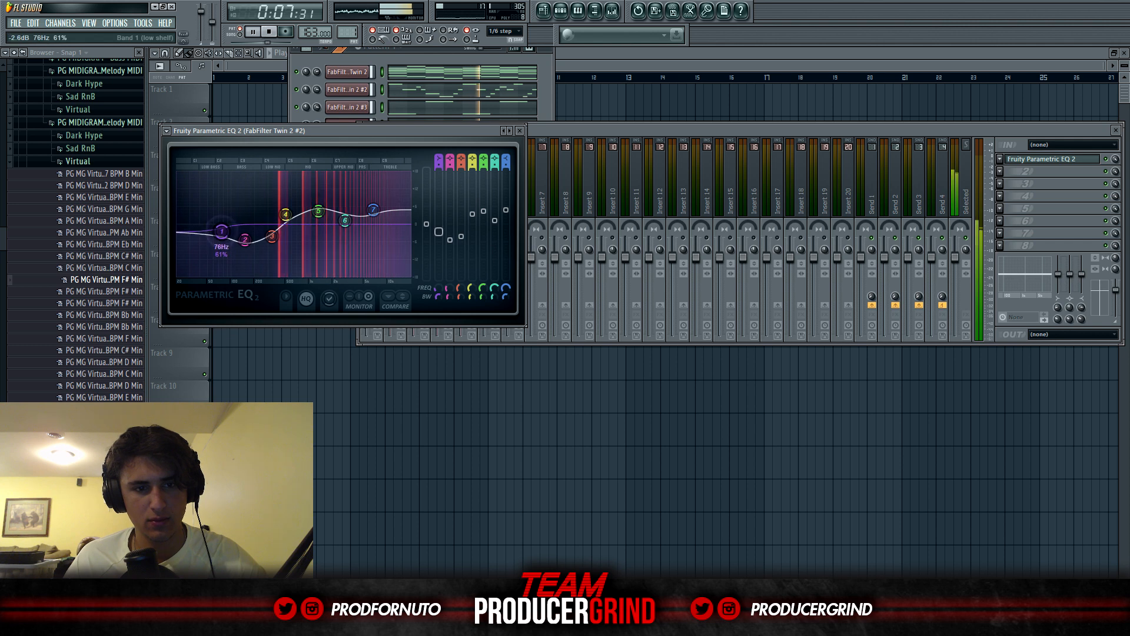
# Step: Add Fruity Reeverb and Phasis to the second synth's effect chain after the EQ
pyautogui.click(1001, 175)
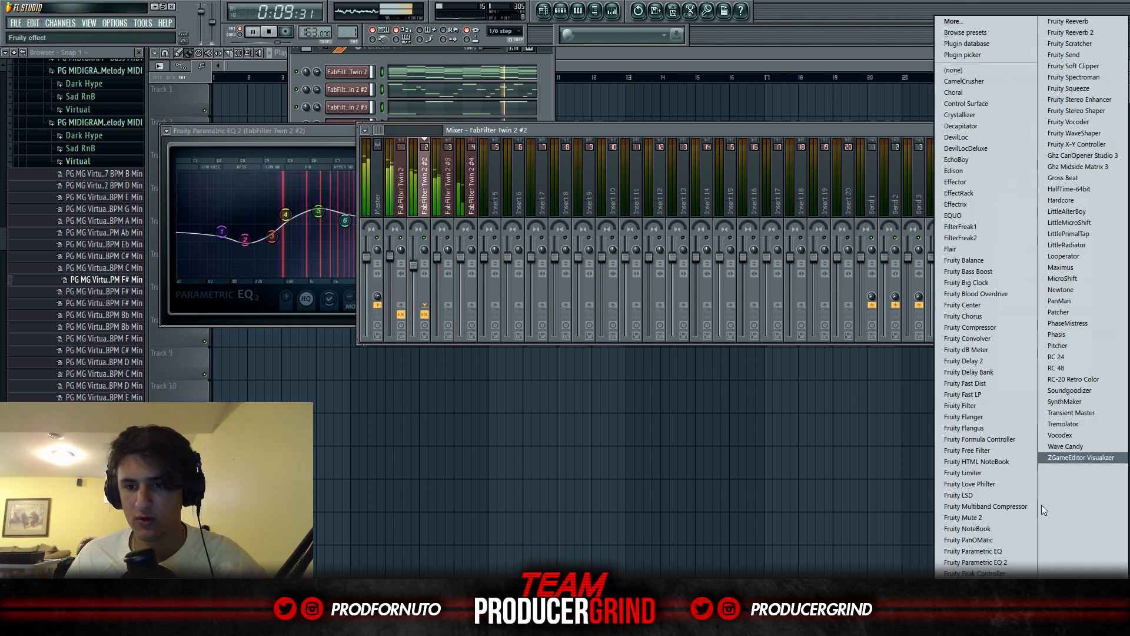
pyautogui.click(1068, 21)
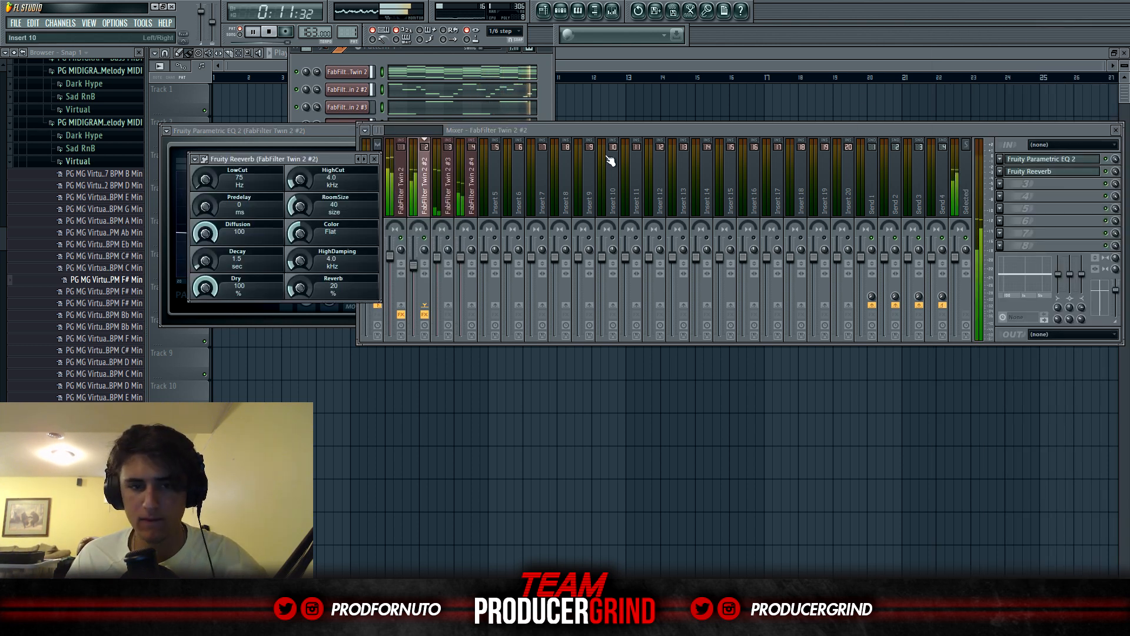
pyautogui.click(1000, 183)
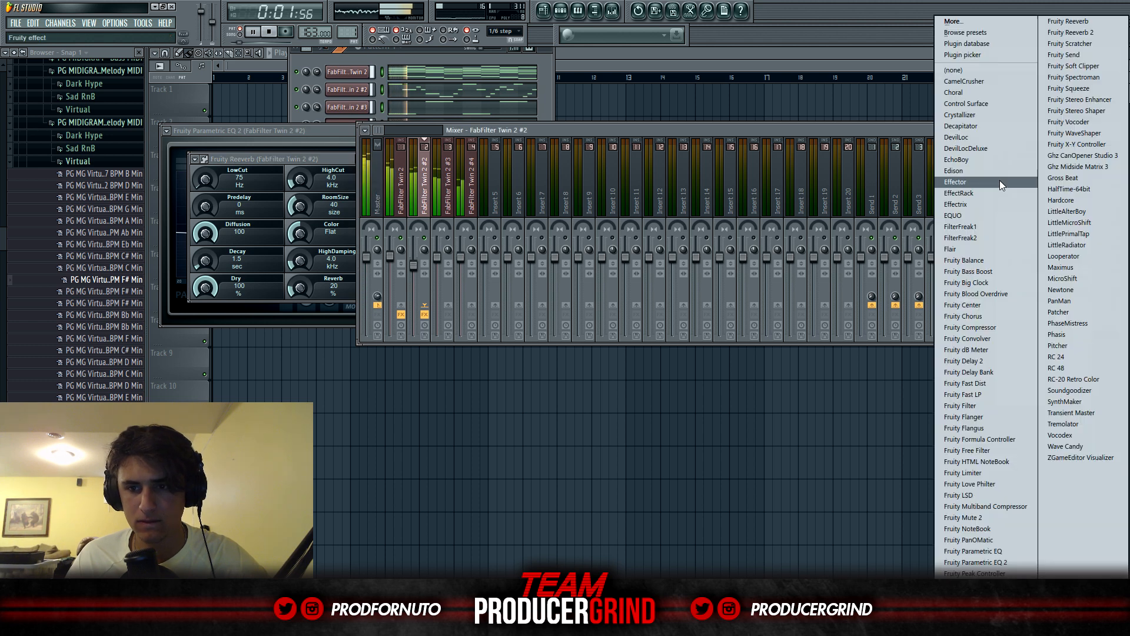
pyautogui.click(1075, 335)
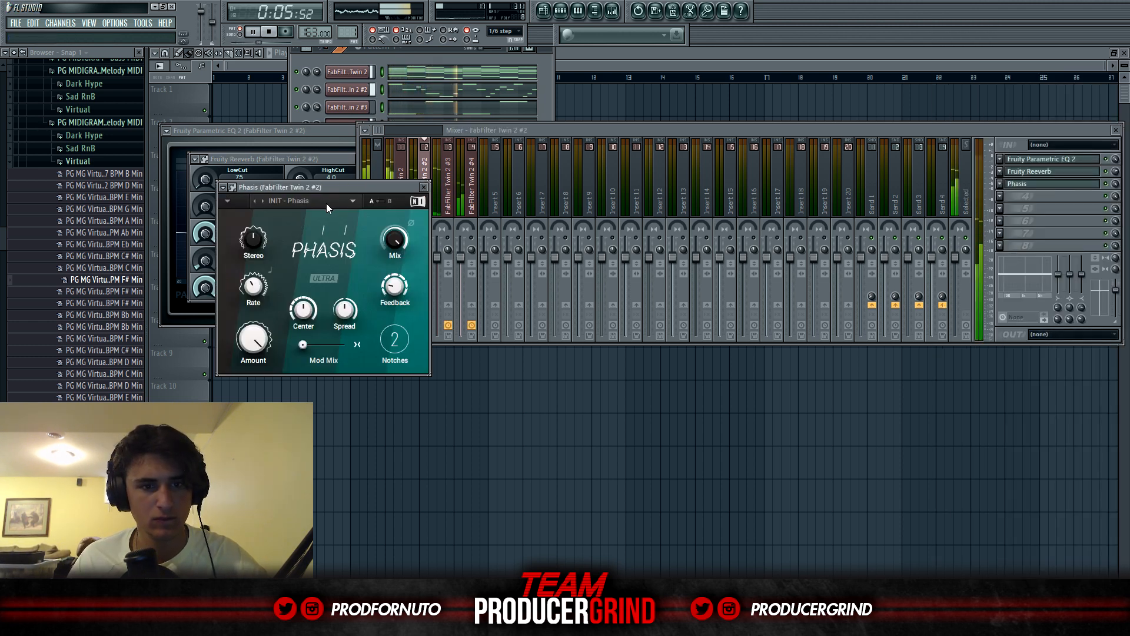
# Step: Load the Butter Spread preset in Phasis on the second synth and lower its Mix amount
pyautogui.click(307, 200)
pyautogui.click(330, 399)
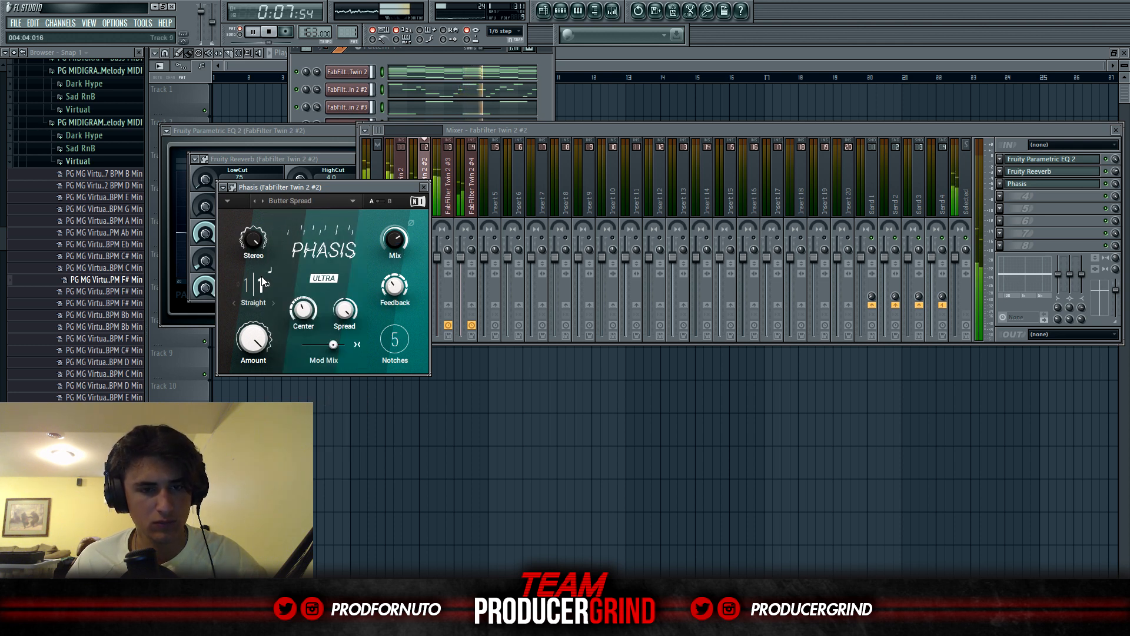
pyautogui.click(427, 167)
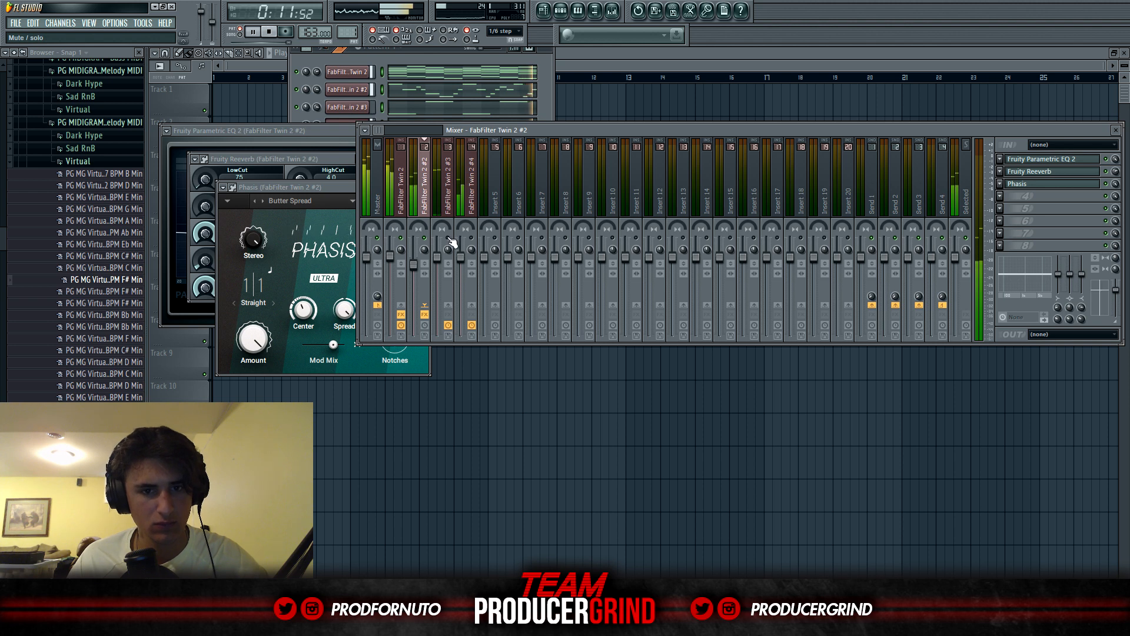
pyautogui.click(324, 190)
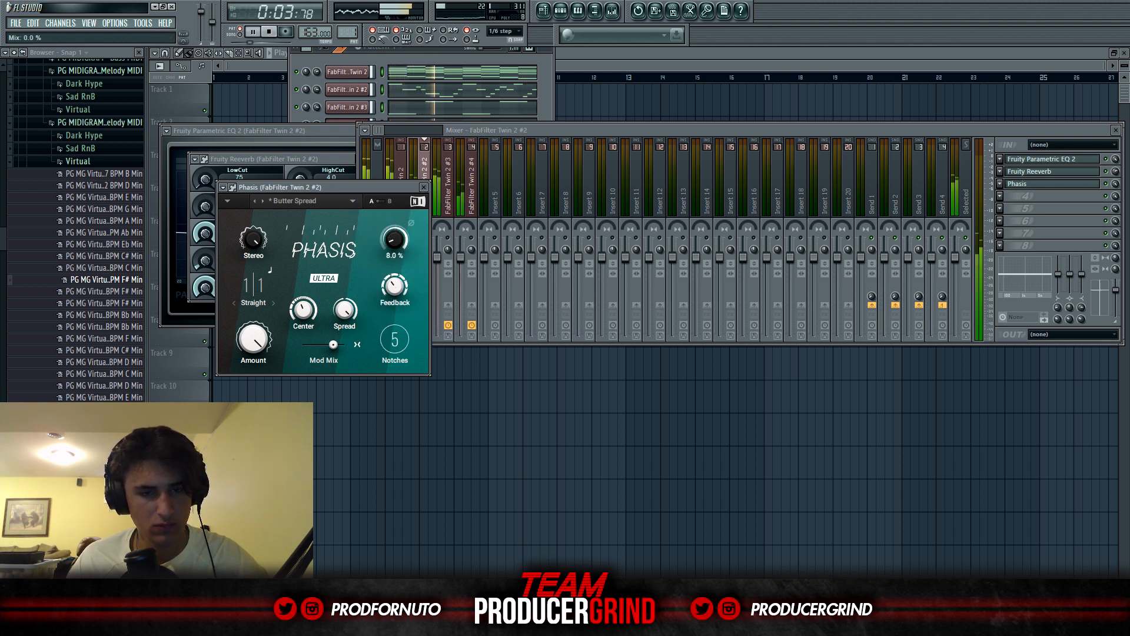
pyautogui.moveTo(394, 238); pyautogui.dragTo(394, 262)
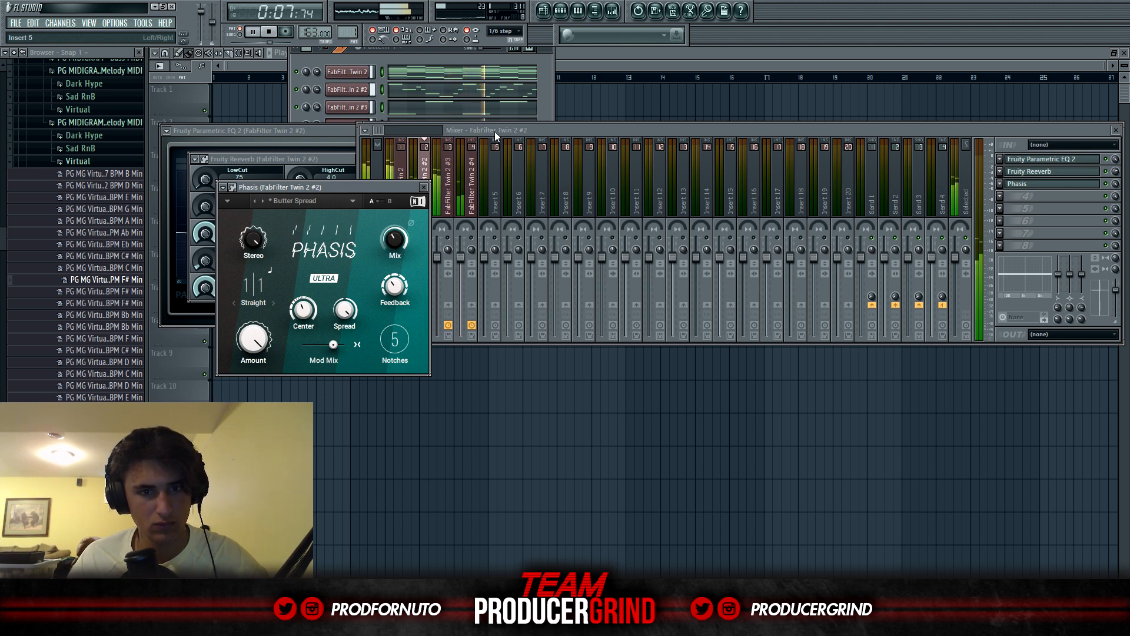
# Step: Insert Fruity Parametric EQ 2 on the third synth's mixer track and shape it with lowered bass bands, a raised band 3 and boosted highs
pyautogui.click(445, 277)
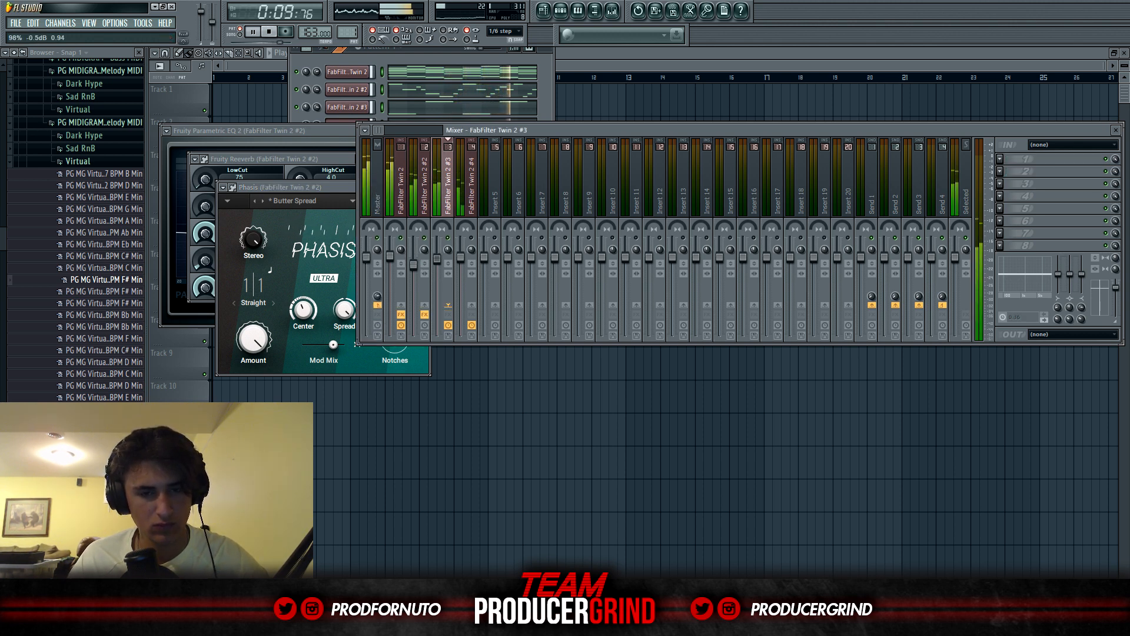
pyautogui.click(998, 159)
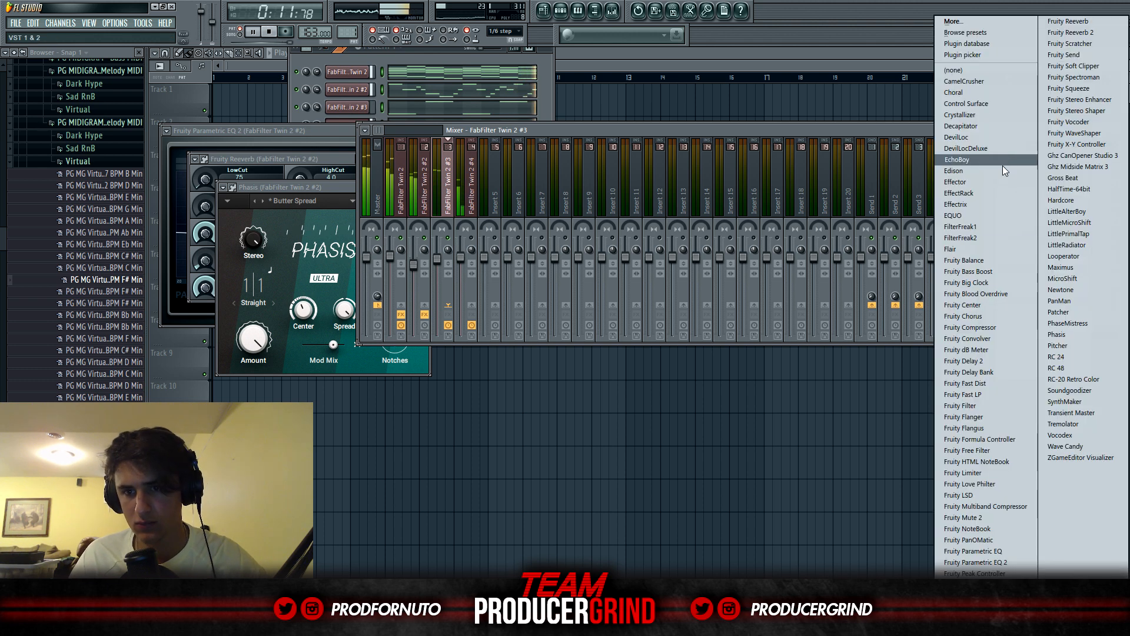
pyautogui.click(988, 564)
pyautogui.moveTo(346, 224); pyautogui.dragTo(366, 191)
pyautogui.moveTo(242, 225); pyautogui.dragTo(272, 213)
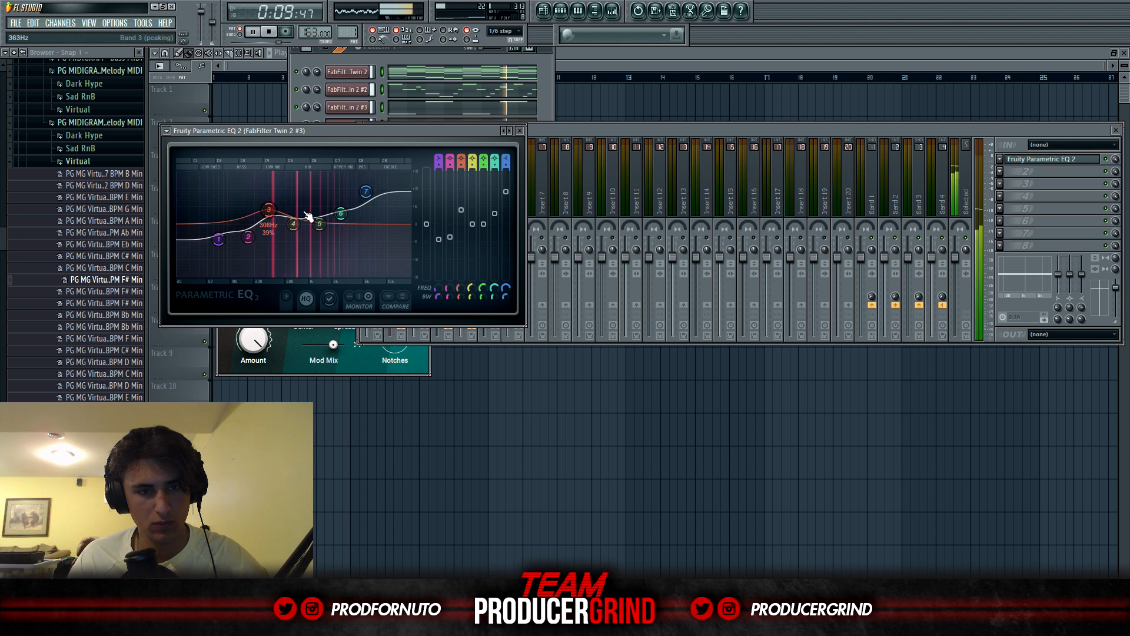
# Step: Add Fruity Reeverb 2 after the third synth's EQ, and rebalance the mixer by raising the second synth and lowering the third
pyautogui.click(1008, 172)
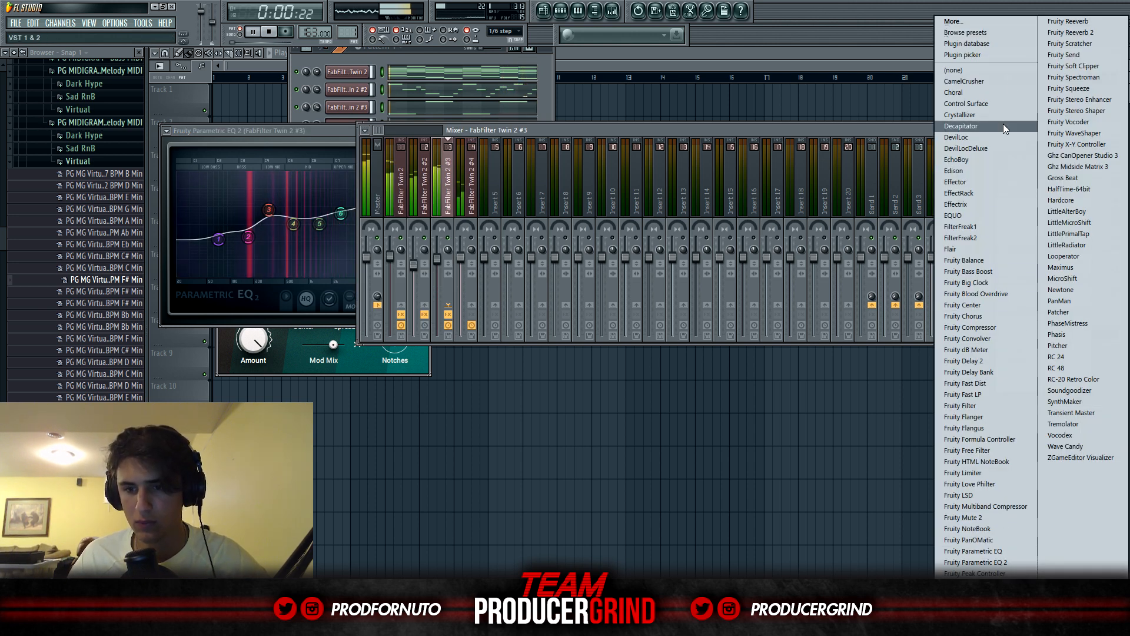
pyautogui.click(1064, 33)
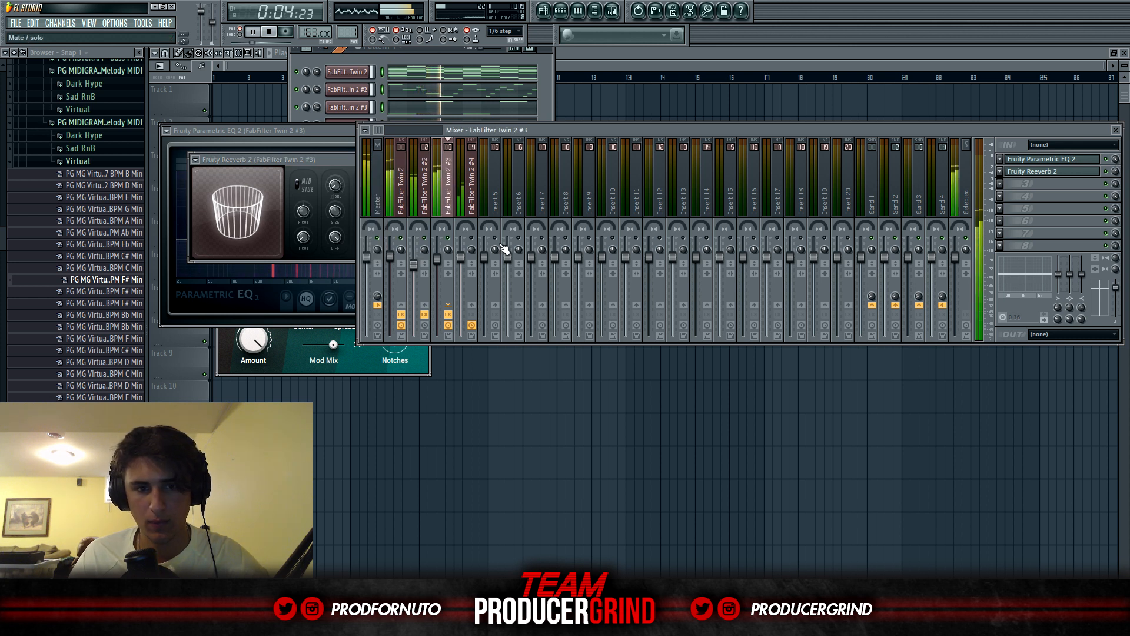
pyautogui.moveTo(413, 265); pyautogui.dragTo(461, 259)
pyautogui.click(417, 258)
# Step: Boost the fourth synth's upper range with a band 7 high shelf in Fruity Parametric EQ 2, and slightly lower the first synth's mixer level
pyautogui.click(470, 238)
pyautogui.click(1007, 164)
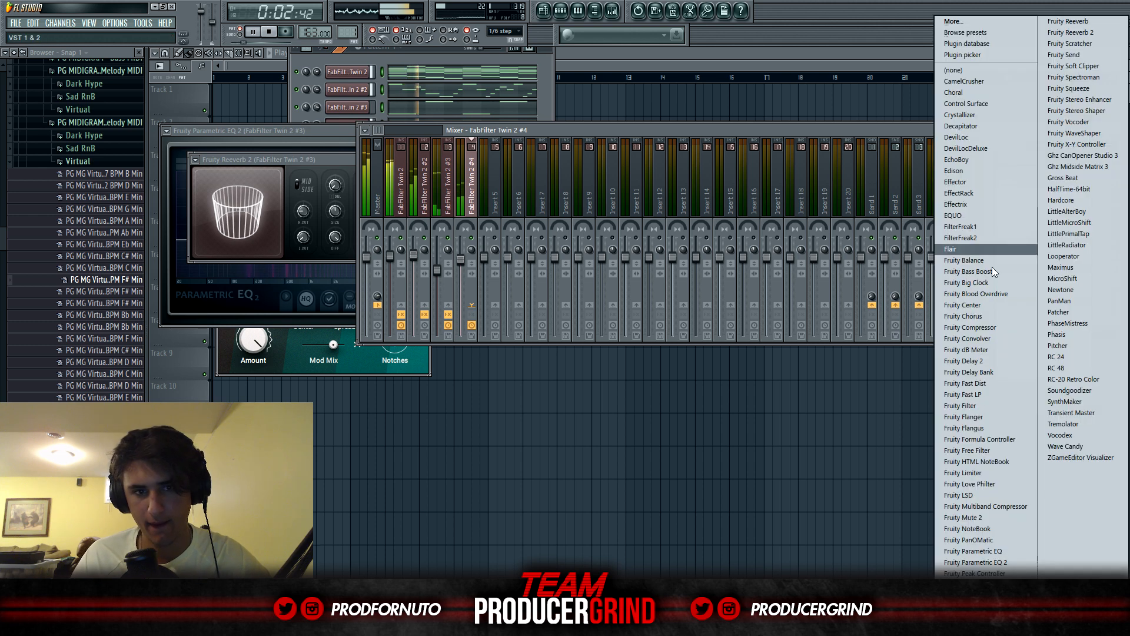
pyautogui.click(988, 564)
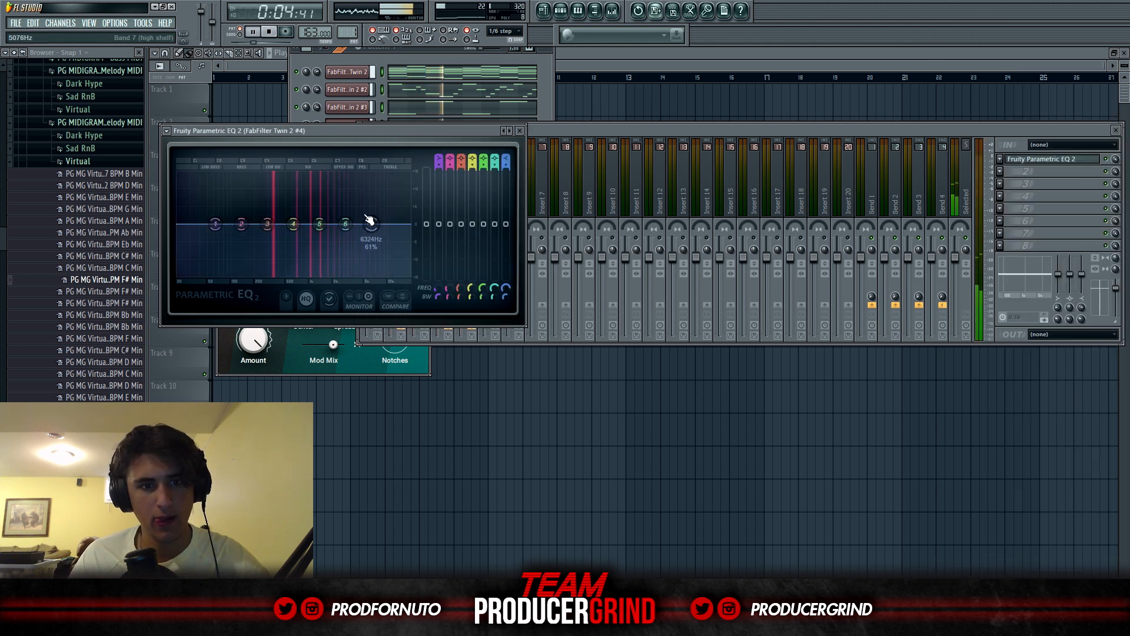
pyautogui.moveTo(371, 224); pyautogui.dragTo(308, 199)
pyautogui.click(606, 140)
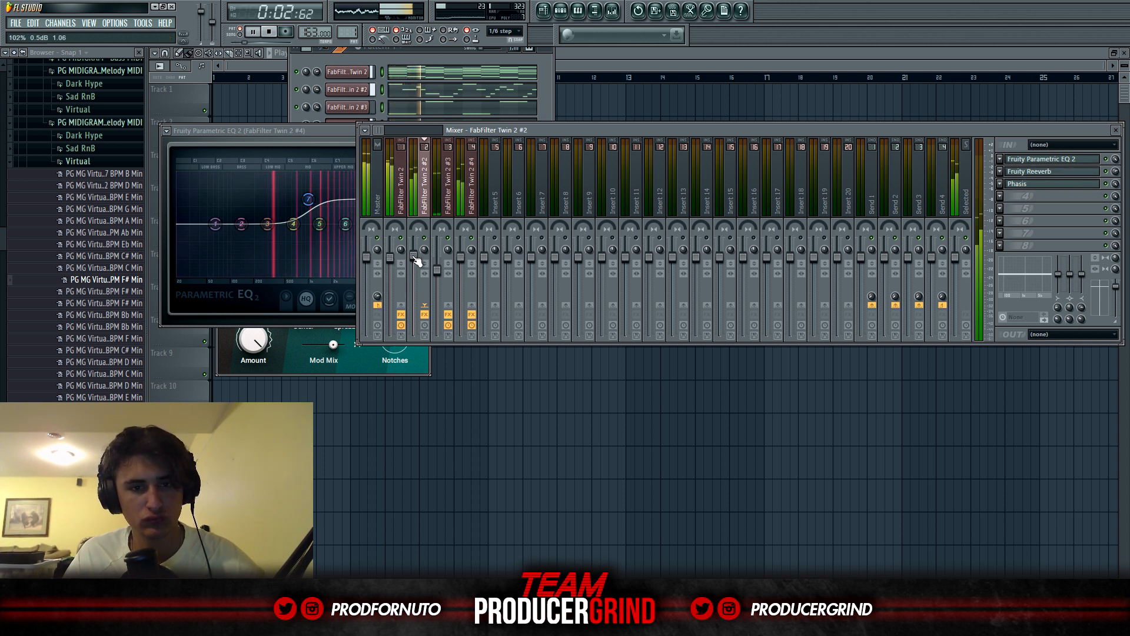
pyautogui.moveTo(390, 258); pyautogui.dragTo(391, 260)
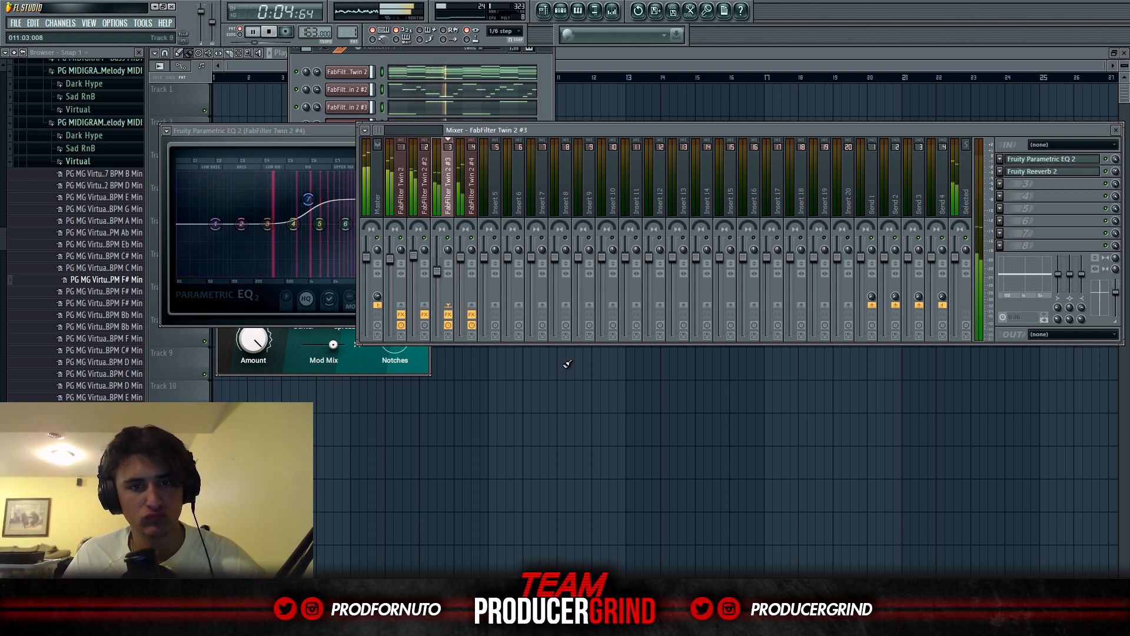